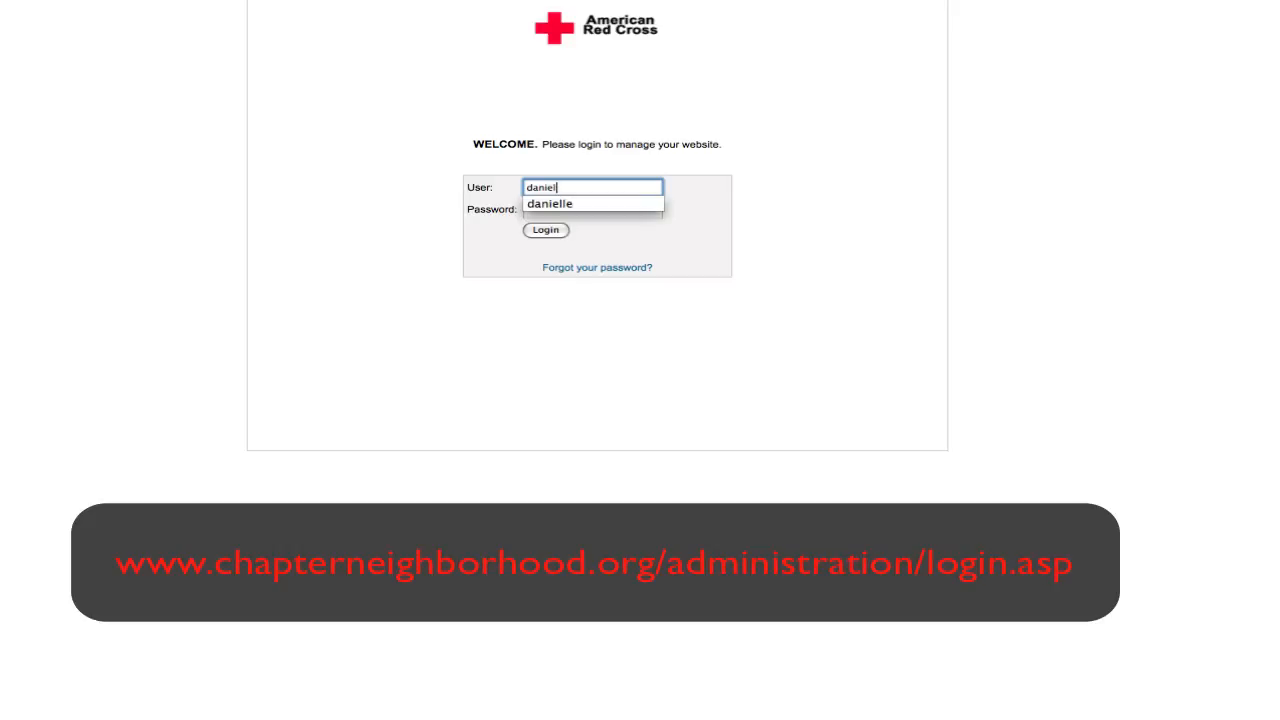
- Log in to the website administration console with the suggested account username
key("Down")
key("Tab")
key("Return")
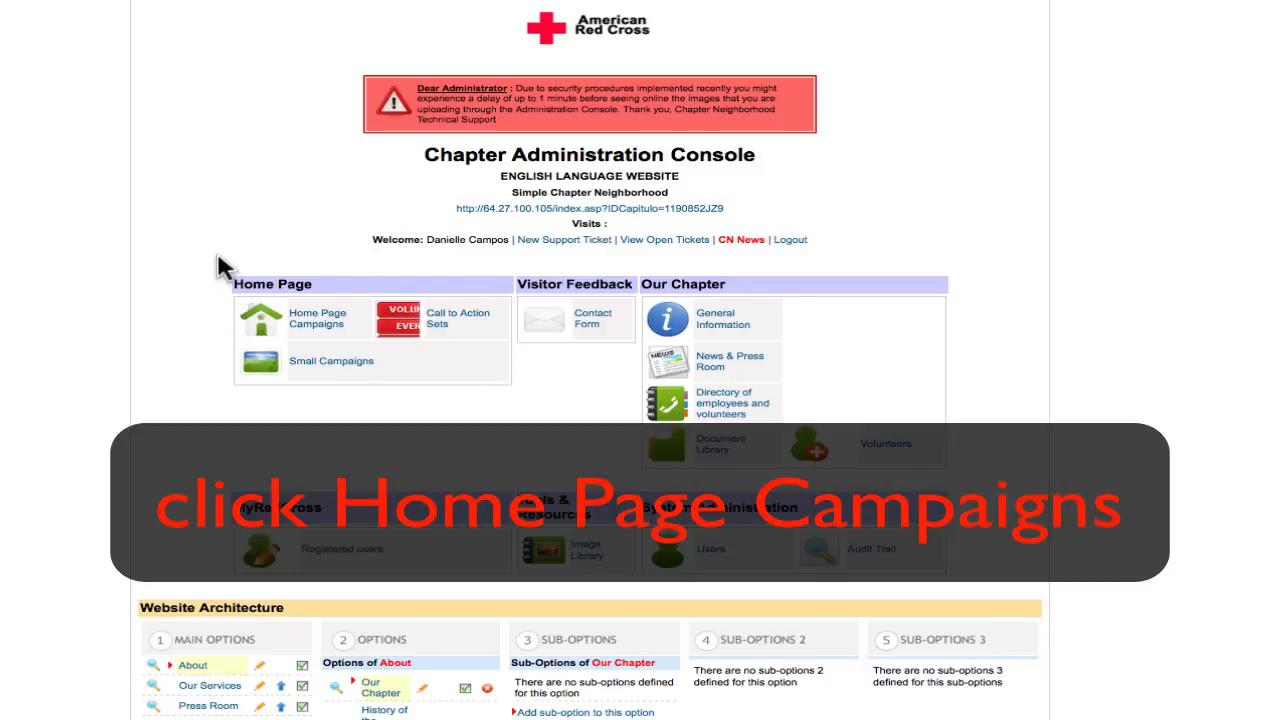
- Start a new home page campaign named "Campaign linking to webpage" and attach DisasterServ_HP.jpg from the Desktop as its campaign image
left_click(327, 330)
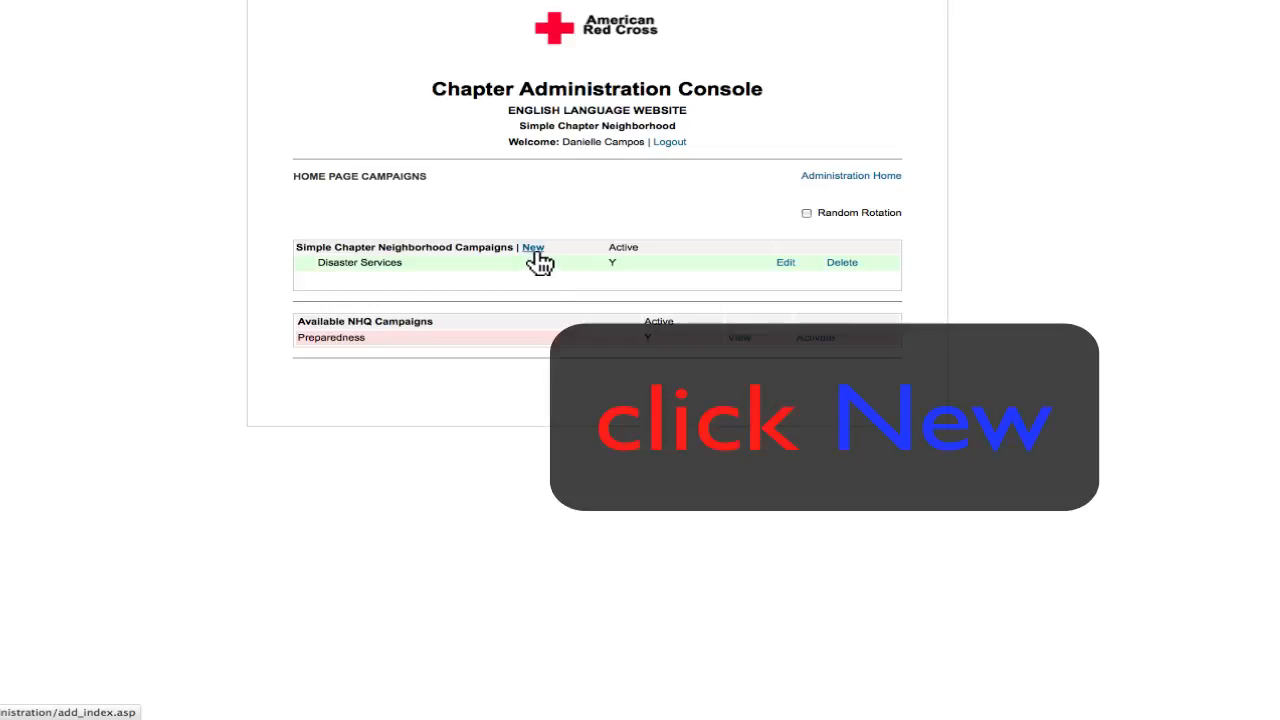
left_click(535, 252)
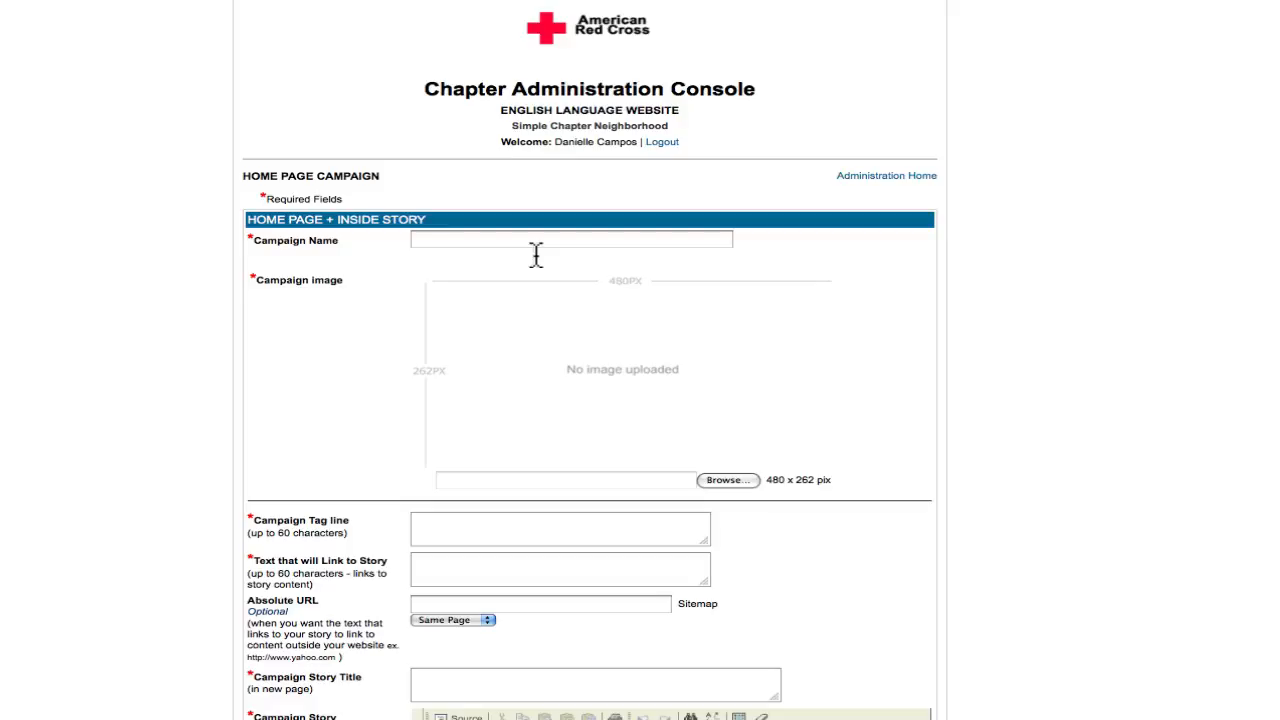
left_click(534, 250)
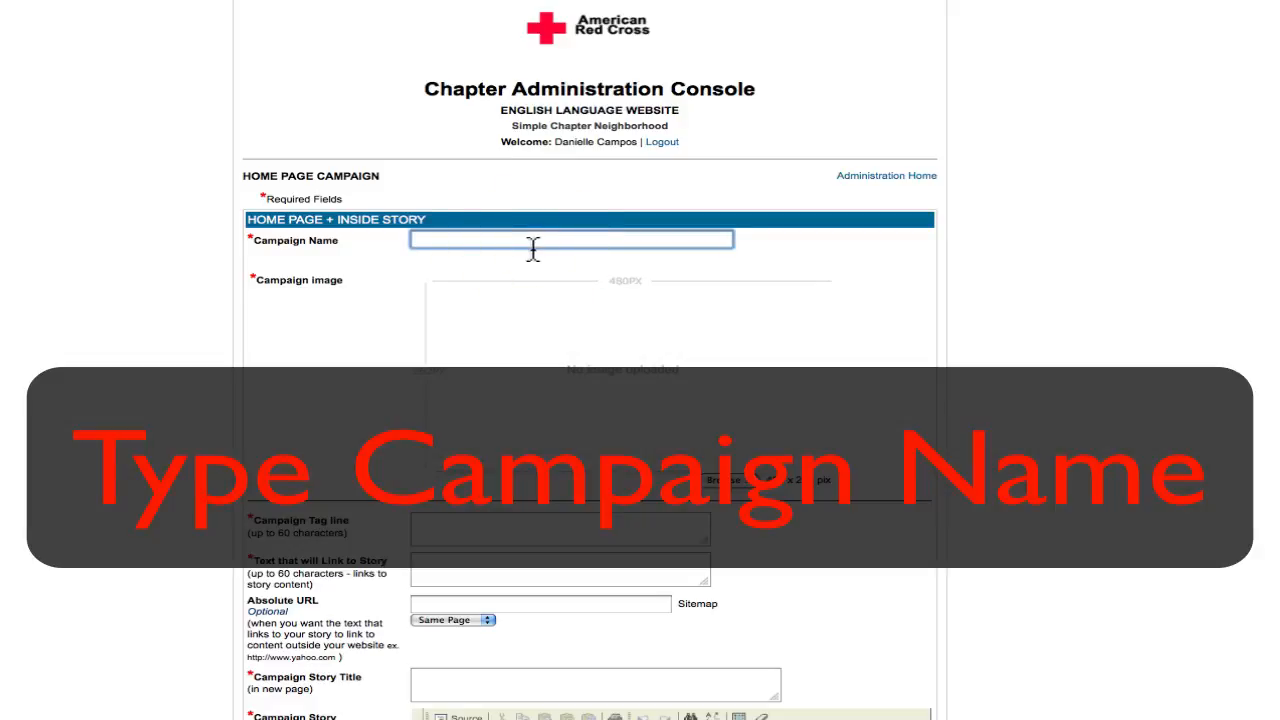
type("Campi")
key("Down")
key("Down")
key("Return")
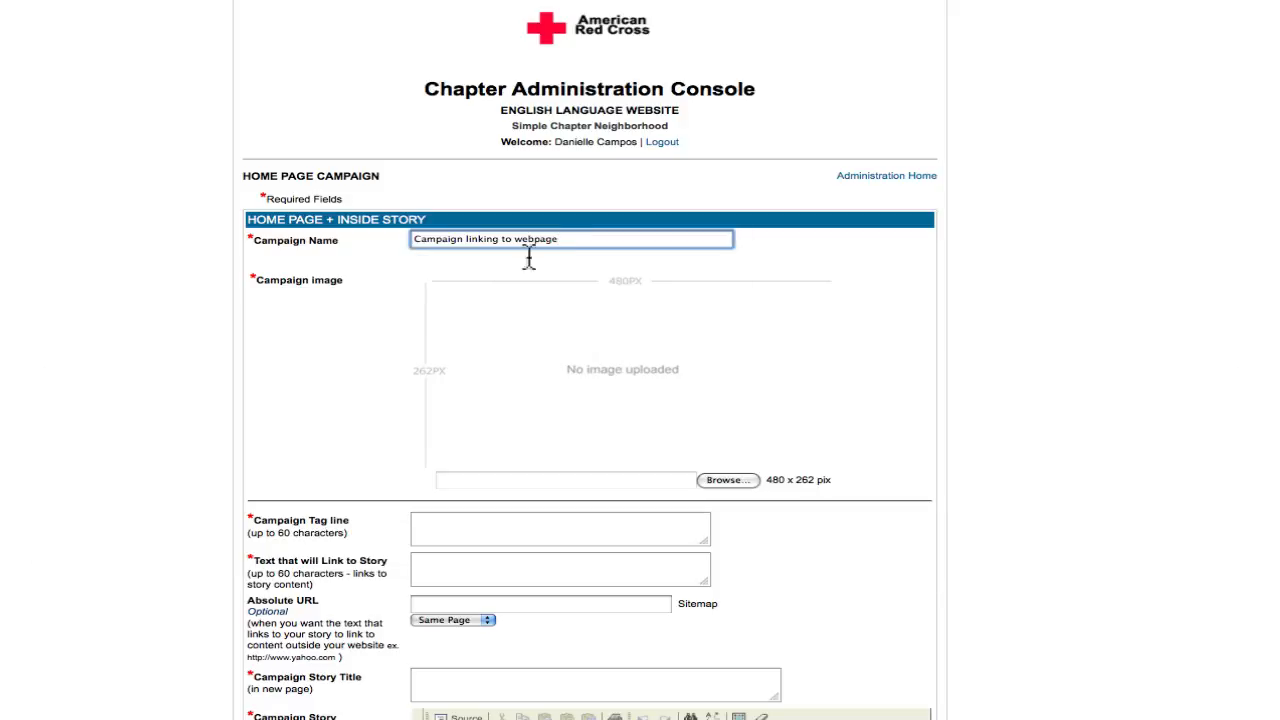
left_click(733, 480)
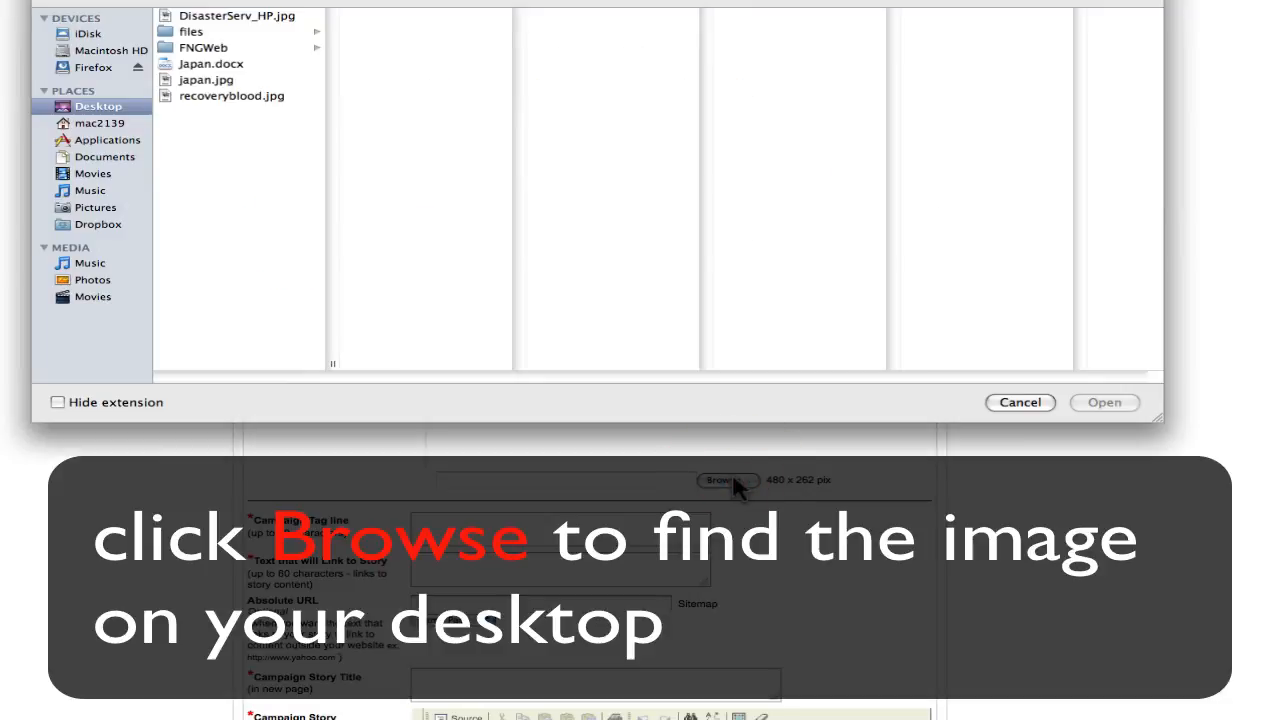
double_click(208, 17)
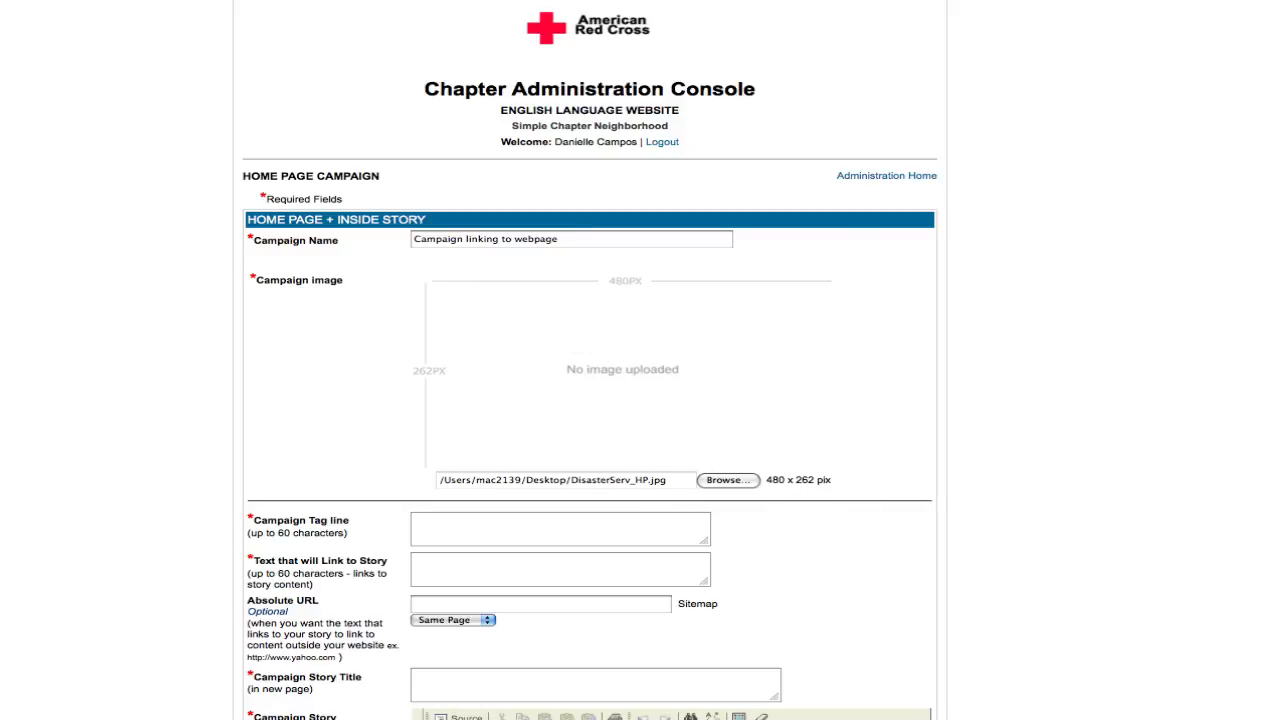
- Use the sitemap to set the campaign's absolute URL to the Disaster Services page, with Same Page as the target
scroll(590, 360, "down", 7)
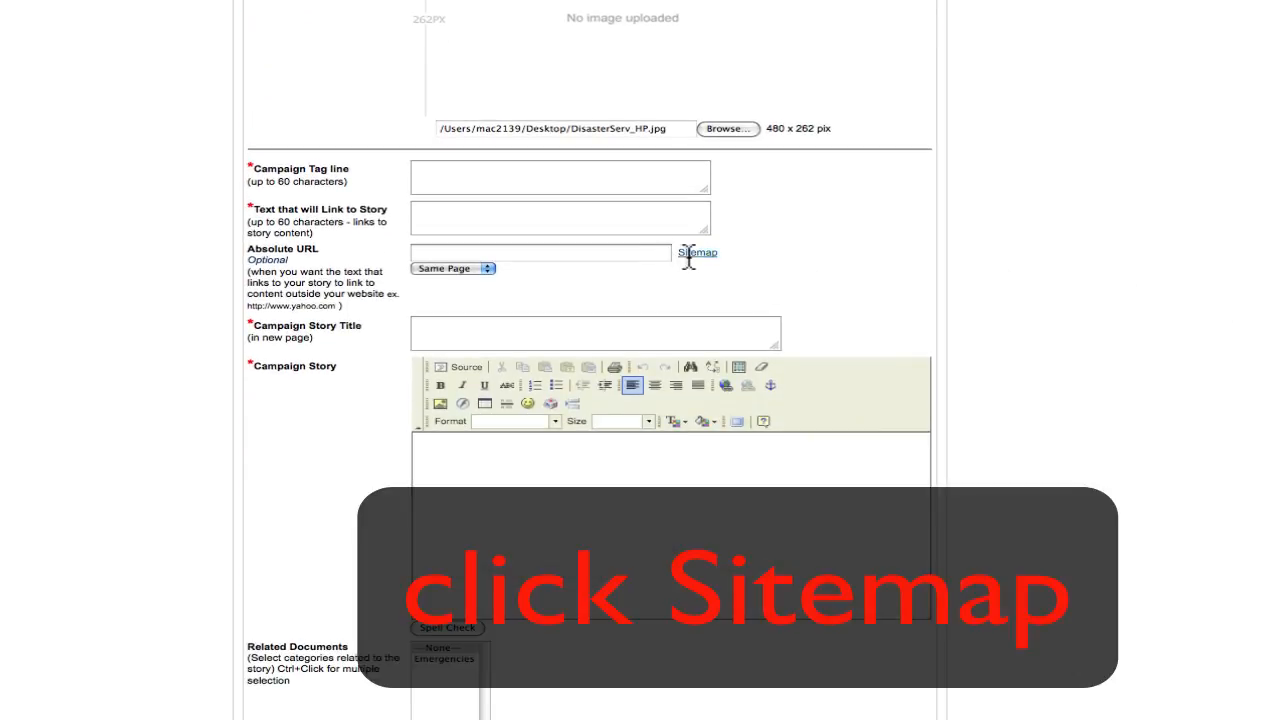
left_click(690, 256)
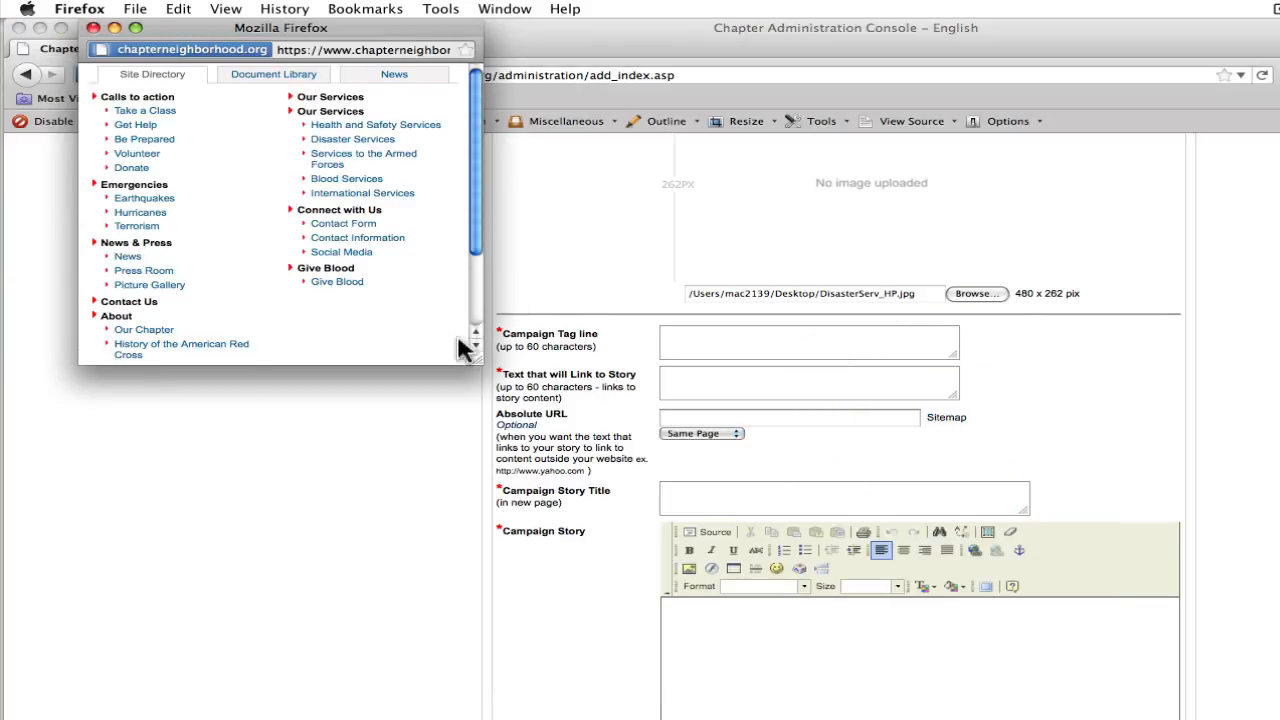
left_click_drag(476, 366, 536, 514)
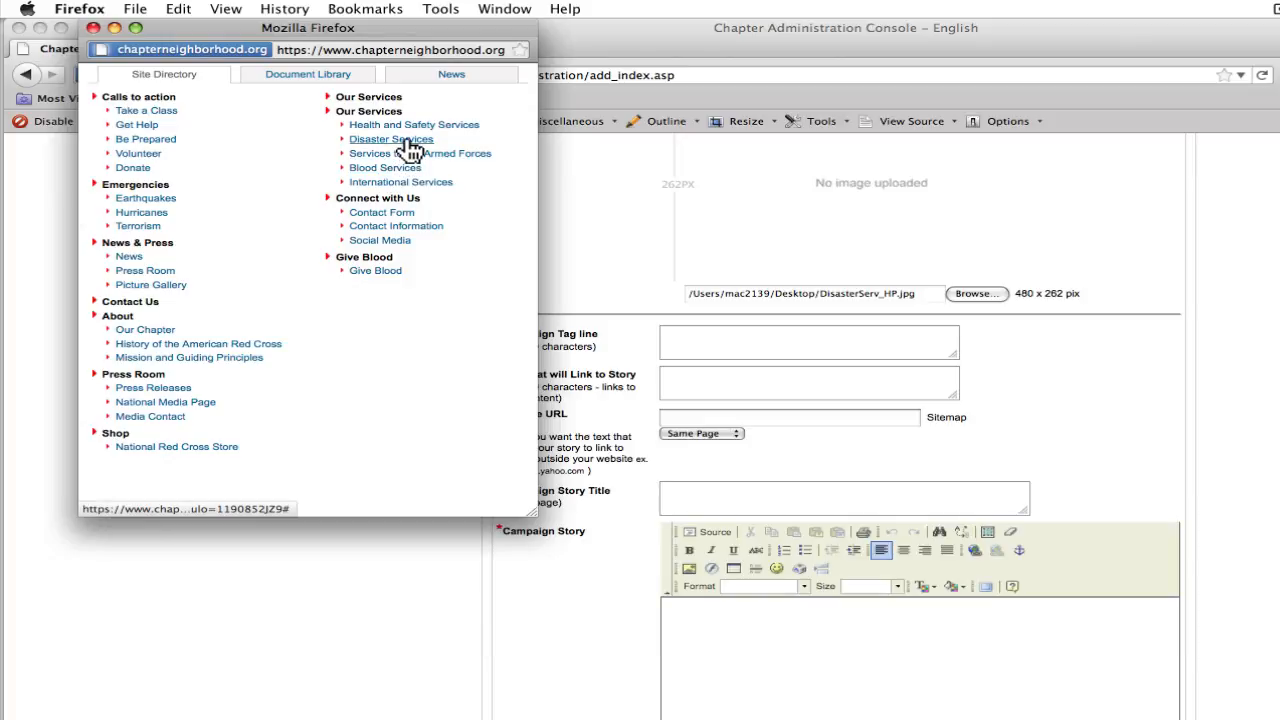
left_click(411, 146)
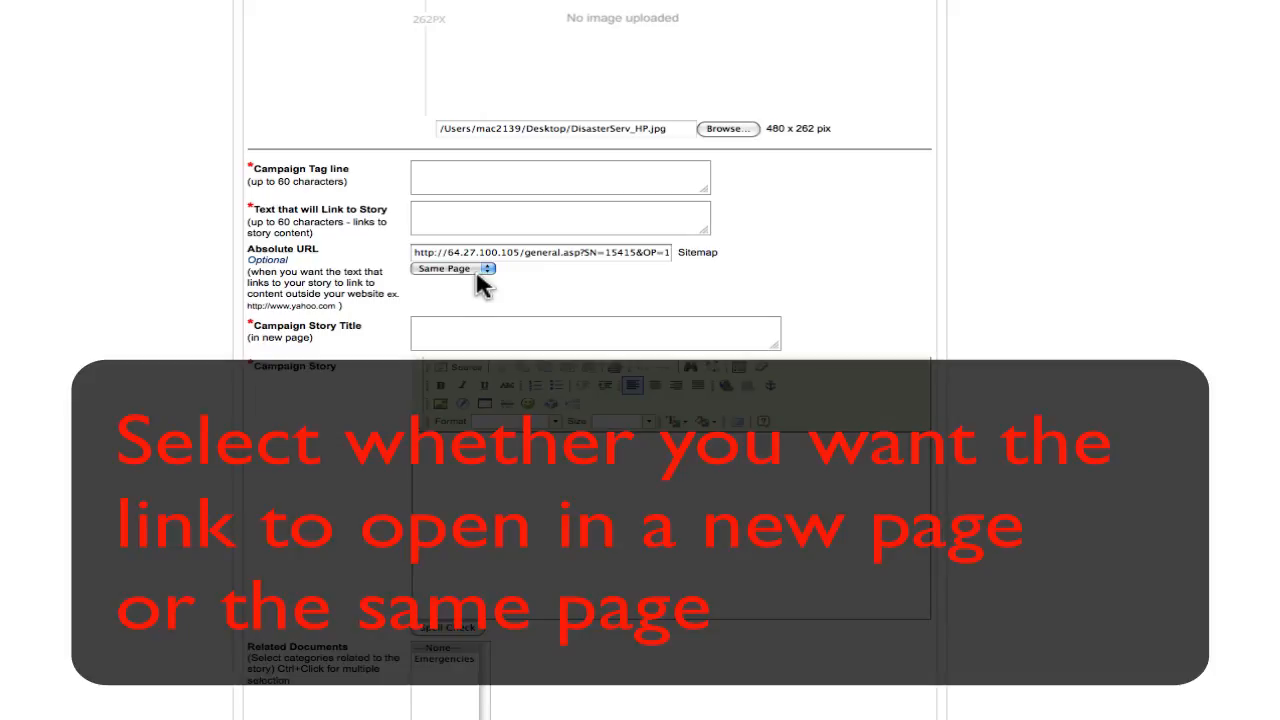
left_click(483, 280)
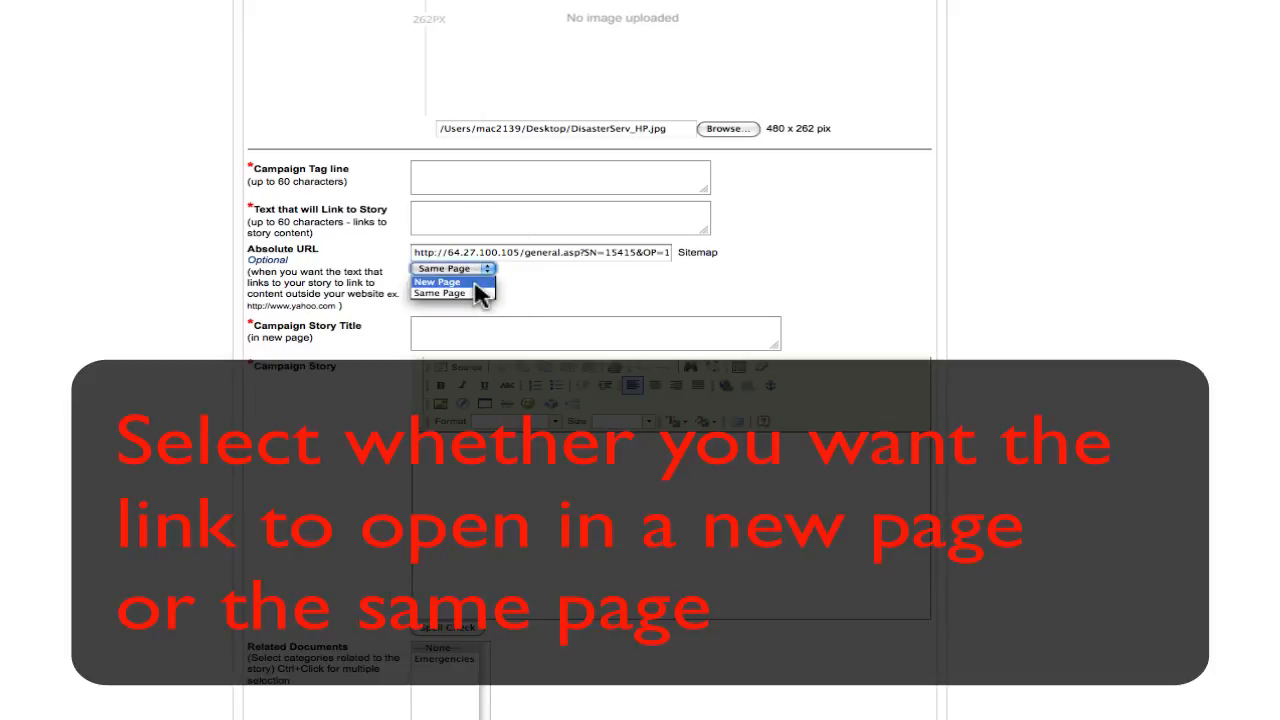
left_click(480, 304)
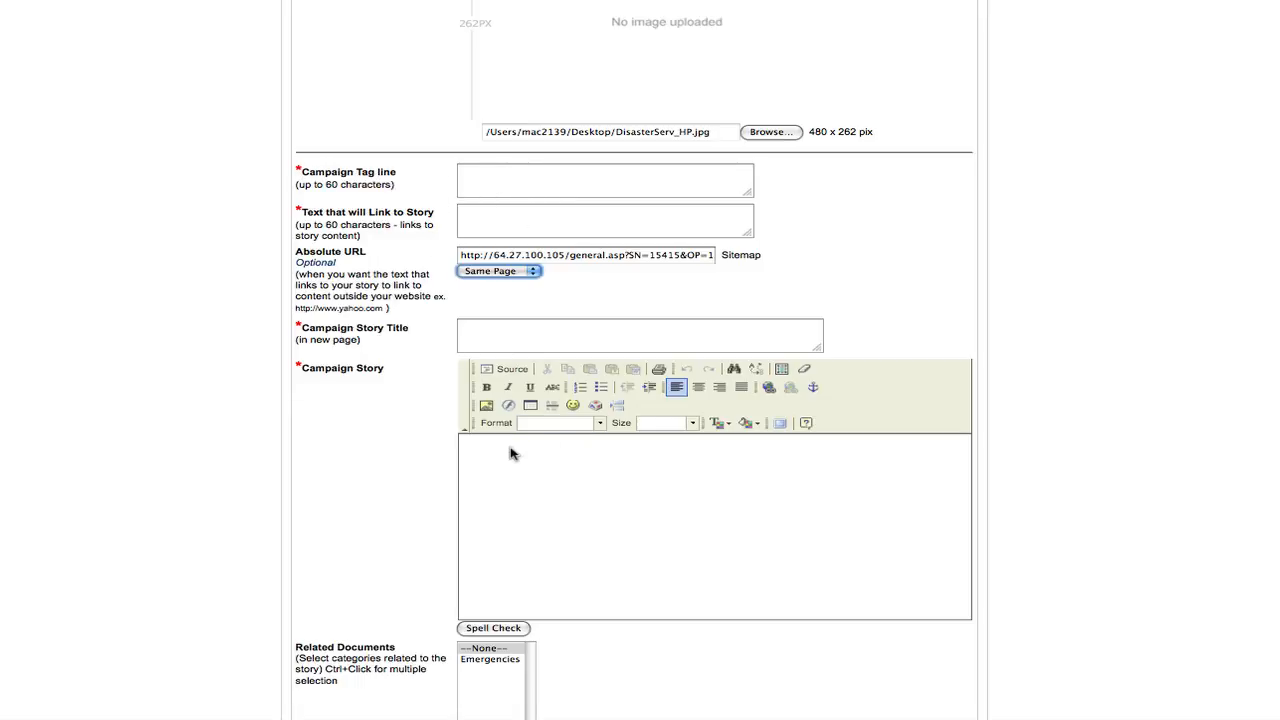
- Enter "tag line" as the campaign tag line and "text linking" as the text that links to the story
left_click(476, 181)
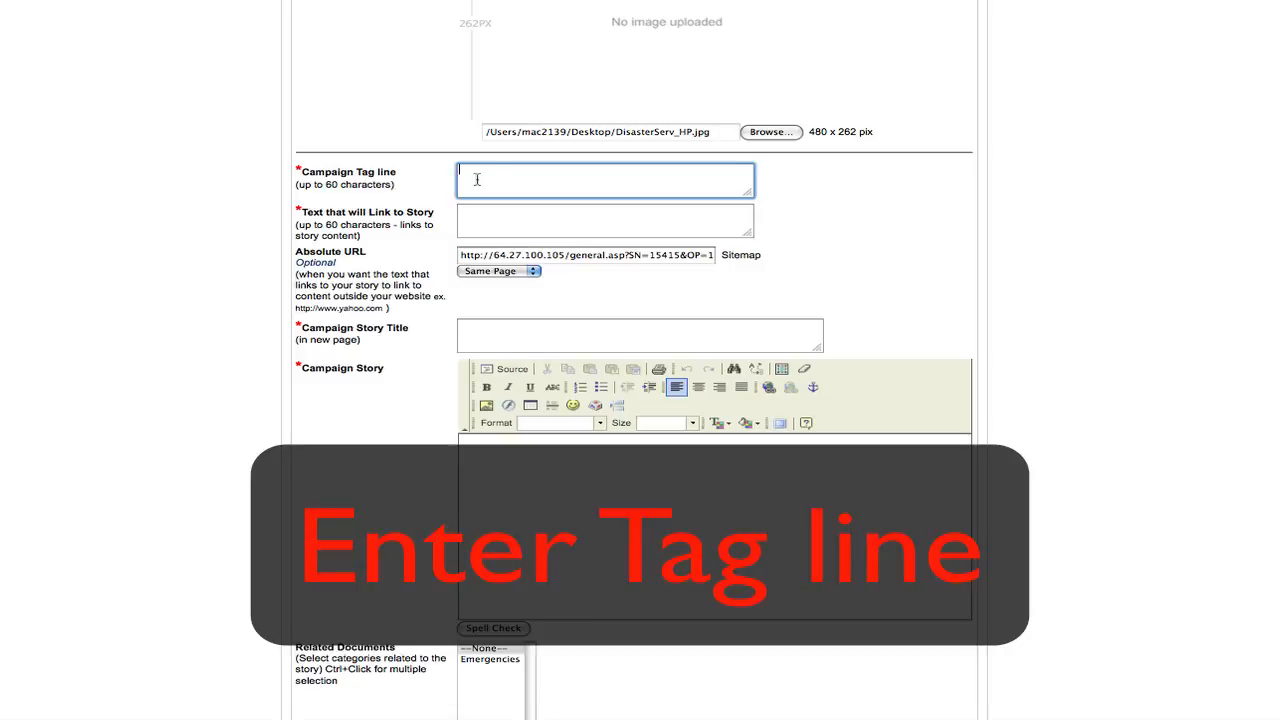
type("tag line")
key("Tab")
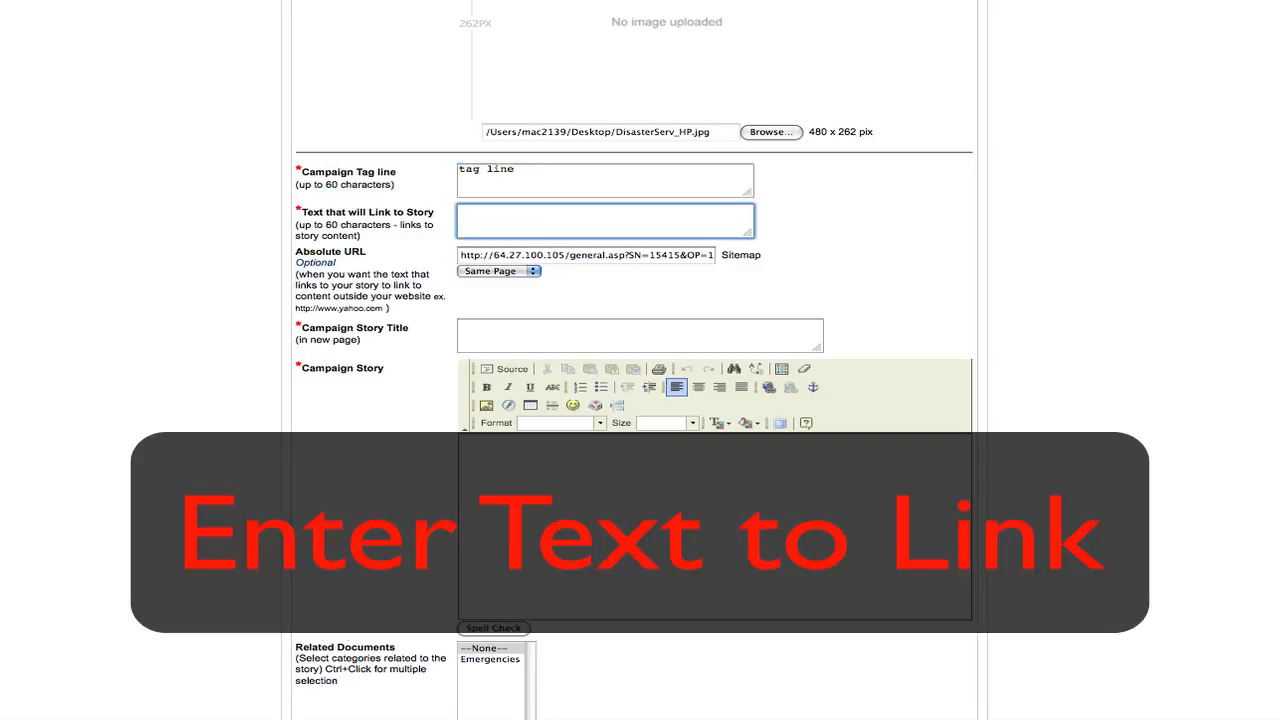
type("text linking")
- Enter "story title" as the campaign story title and "story" as the campaign story text
left_click(531, 325)
type("st")
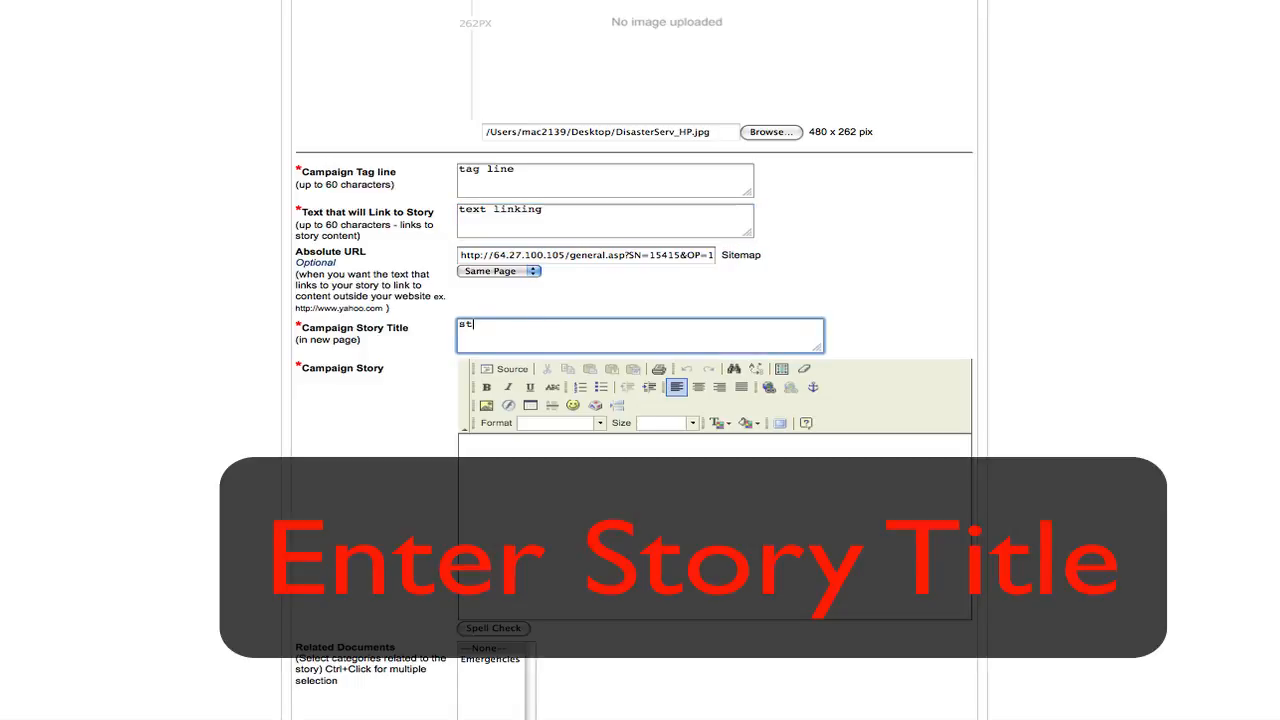
type("ory title")
left_click(606, 491)
type("story")
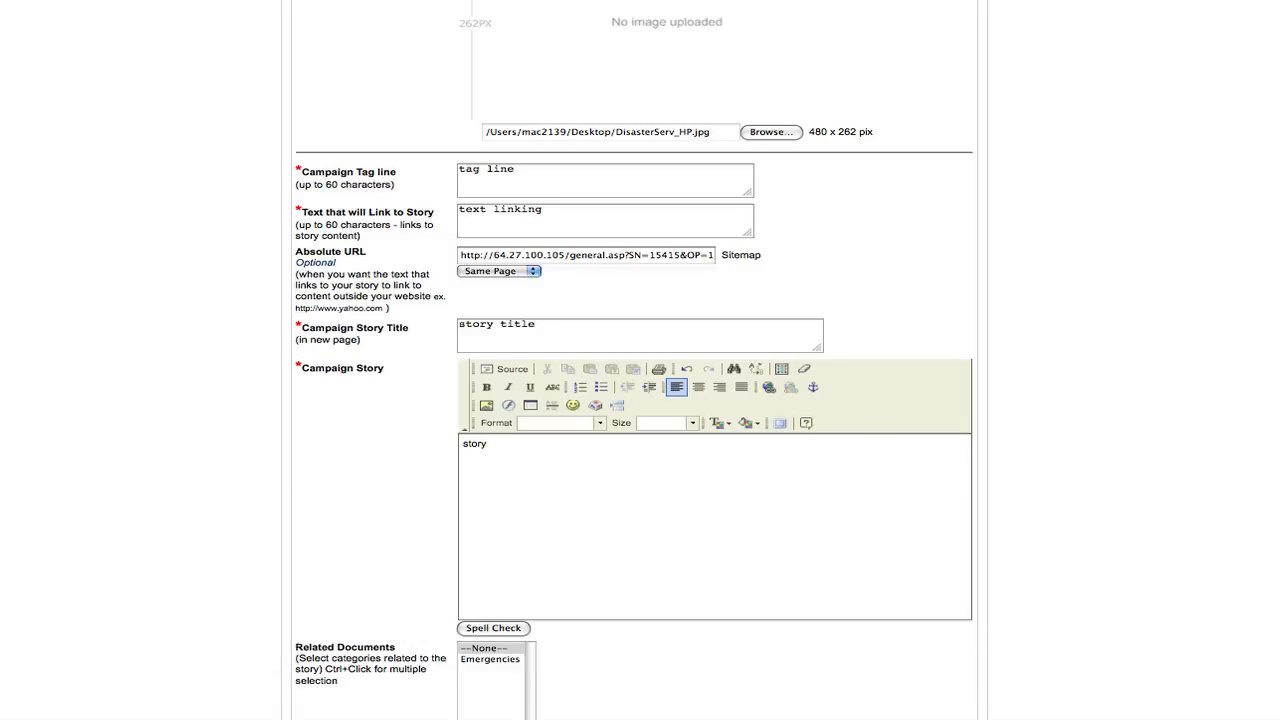
- Save the new webpage-linking campaign
scroll(1200, 314, "down", 5)
scroll(911, 569, "down", 7)
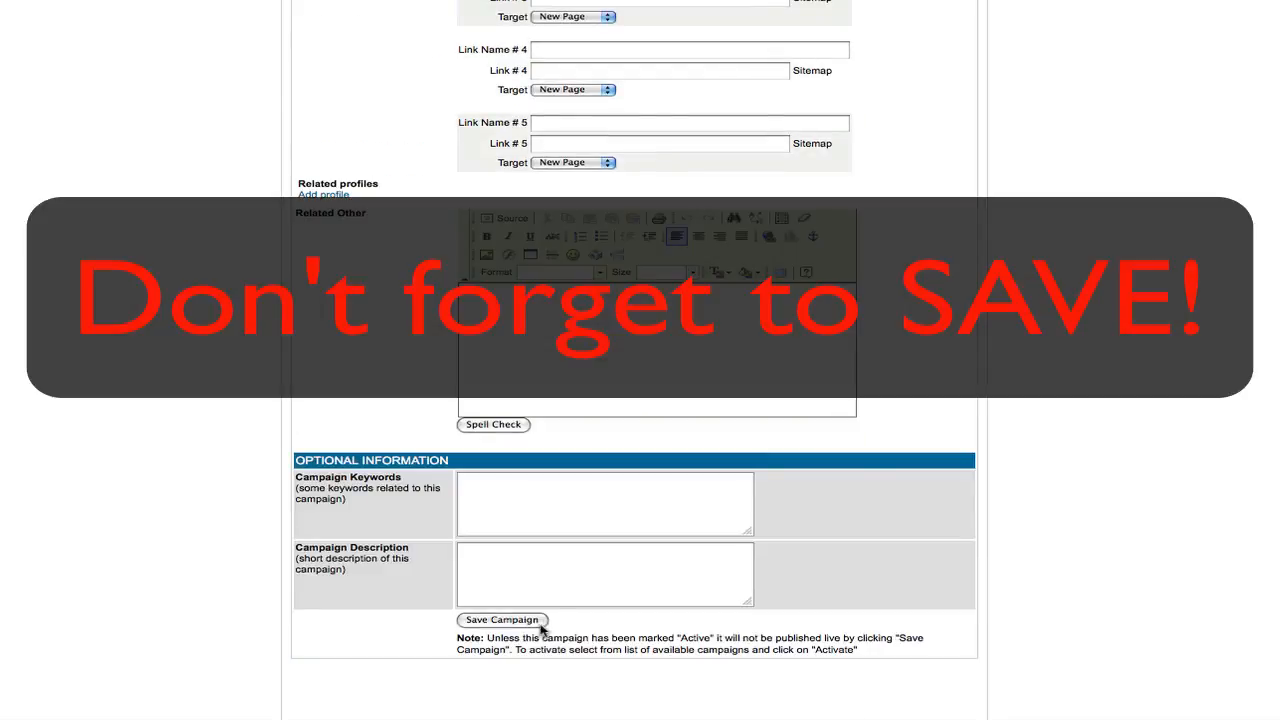
left_click(534, 622)
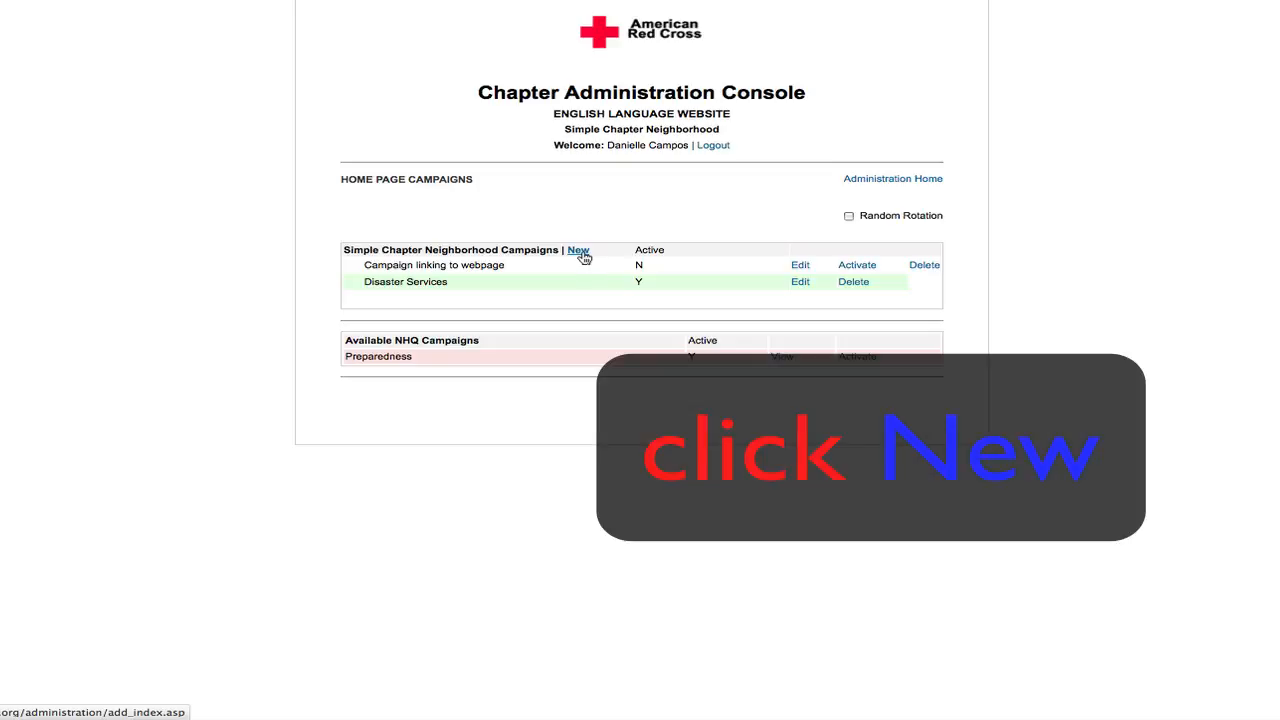
- Start another new home page campaign named "Campaign linking to Website"
left_click(578, 251)
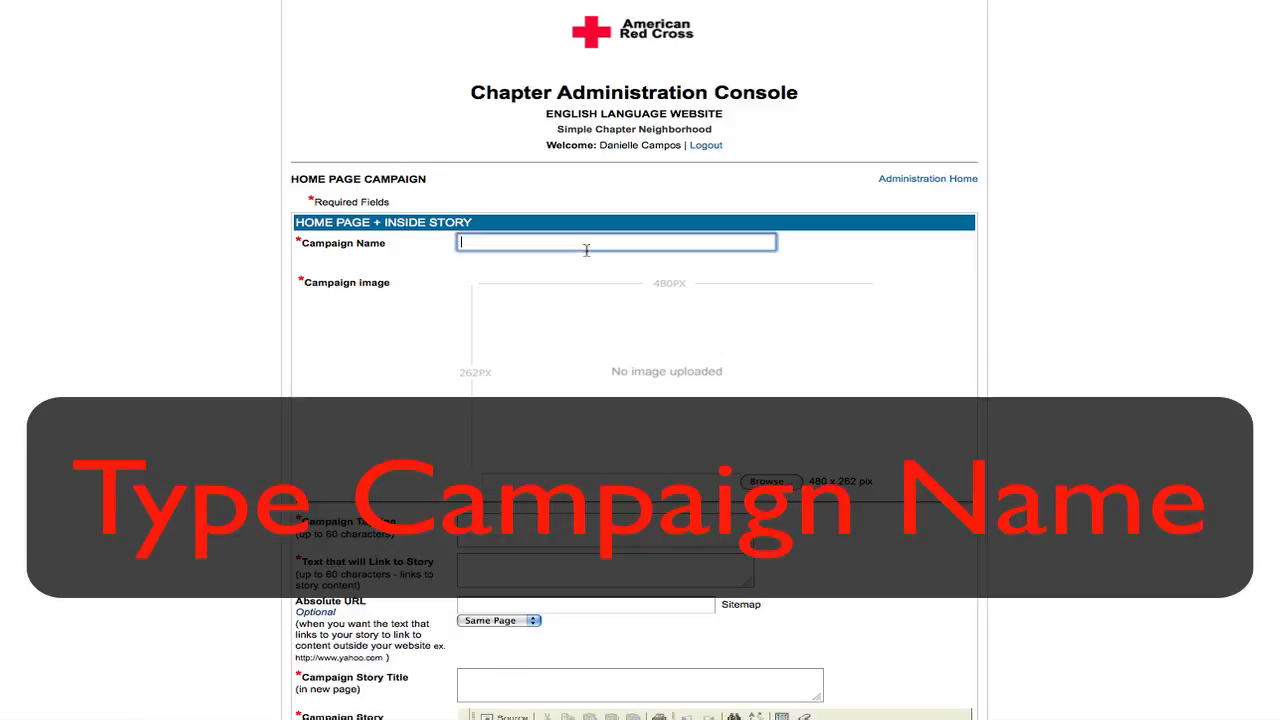
type("Camp")
key("Down")
key("Down")
key("Down")
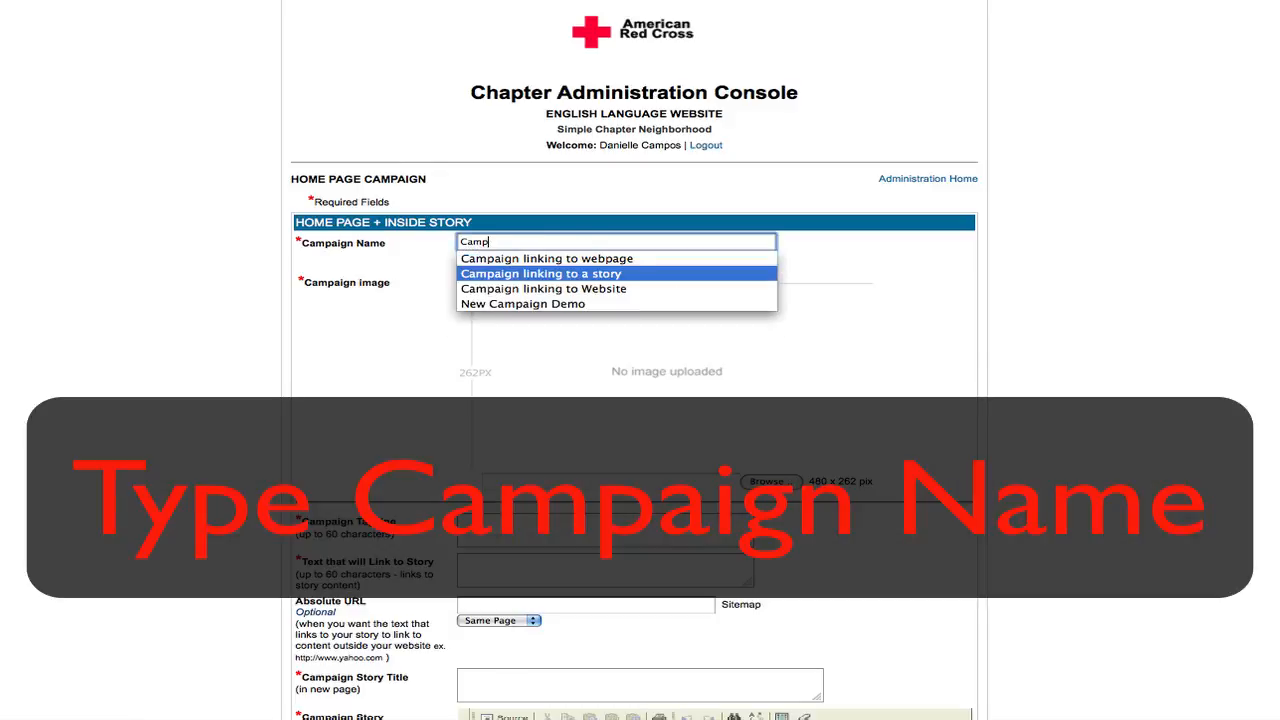
key("Return")
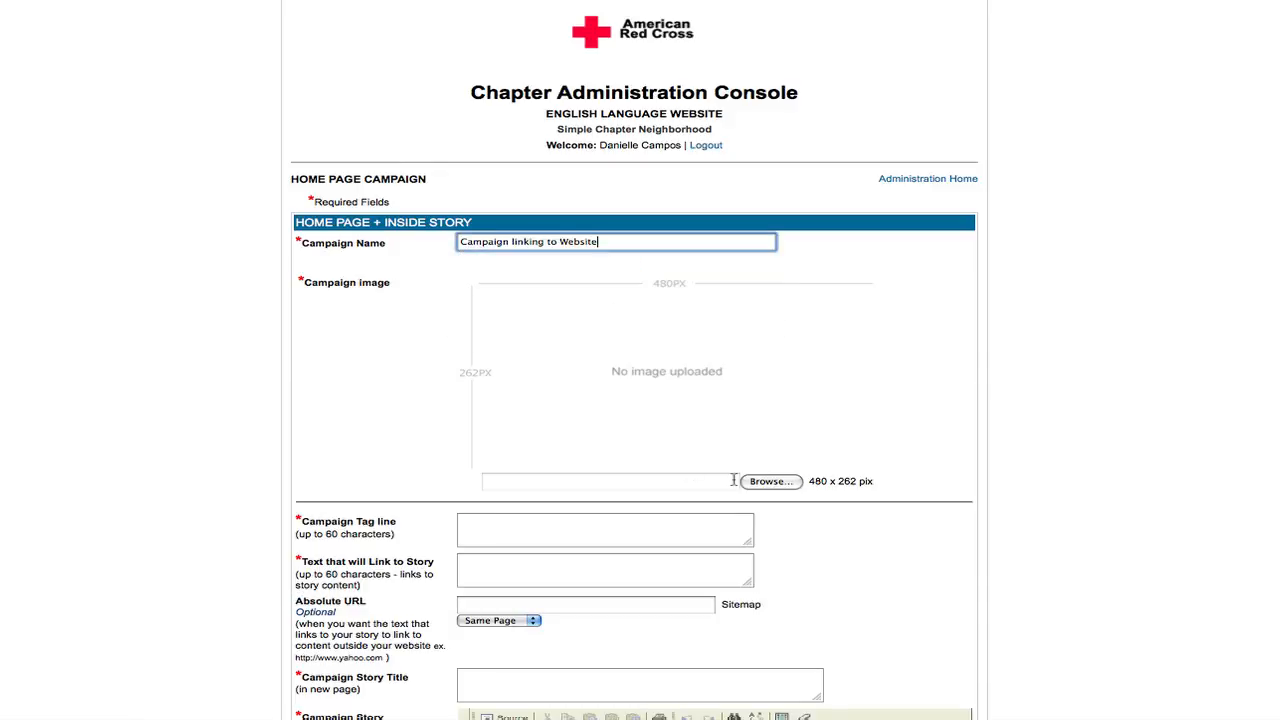
- Attach recoveryblood.jpg from the Desktop as the campaign image
left_click(770, 481)
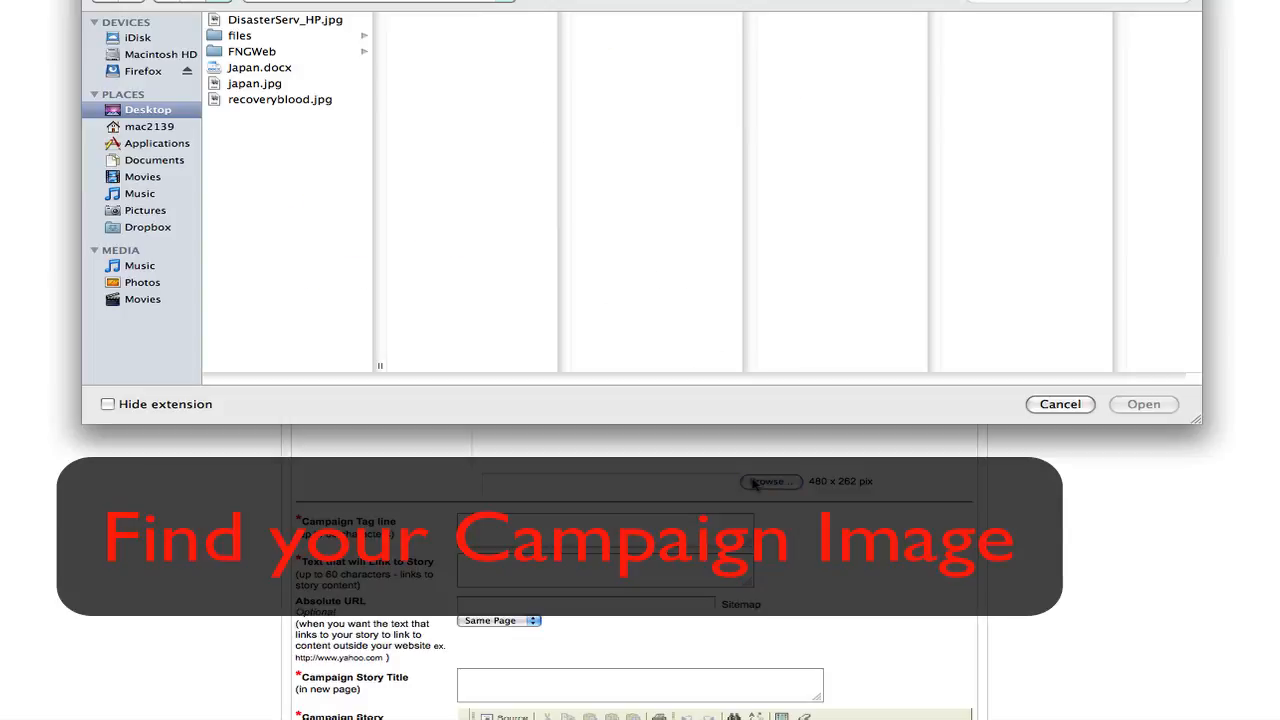
left_click(302, 103)
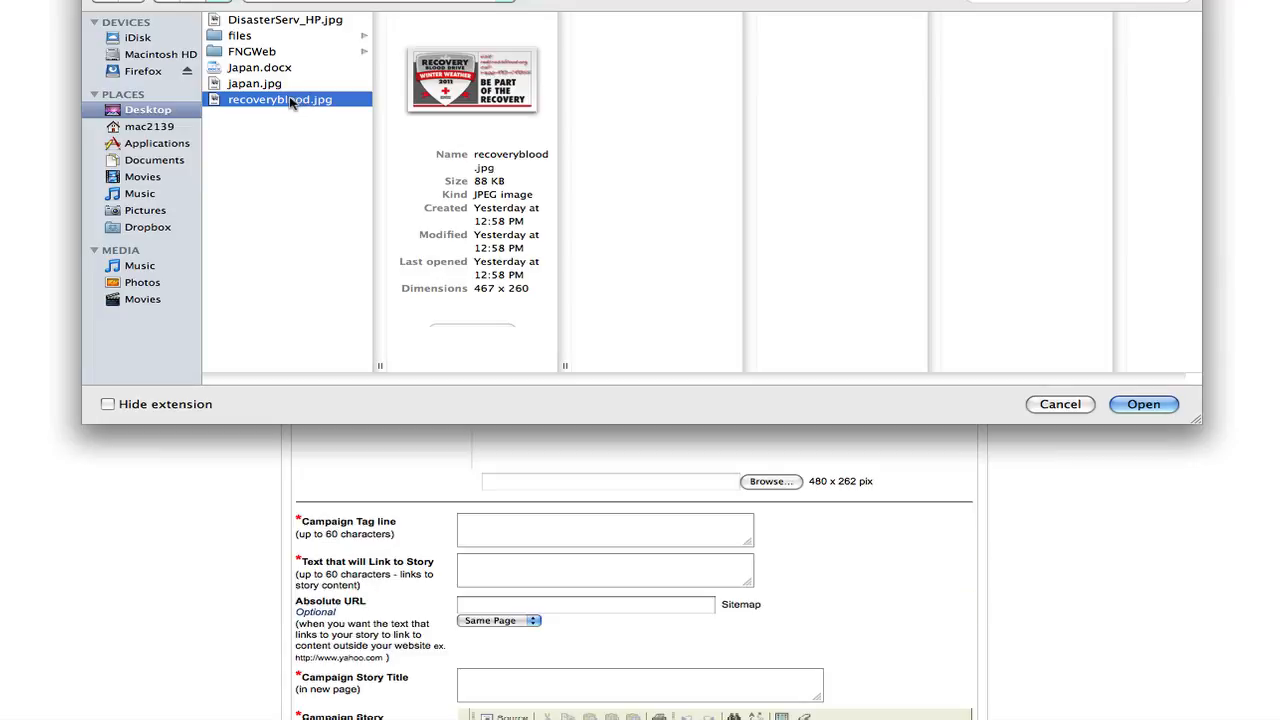
double_click(290, 103)
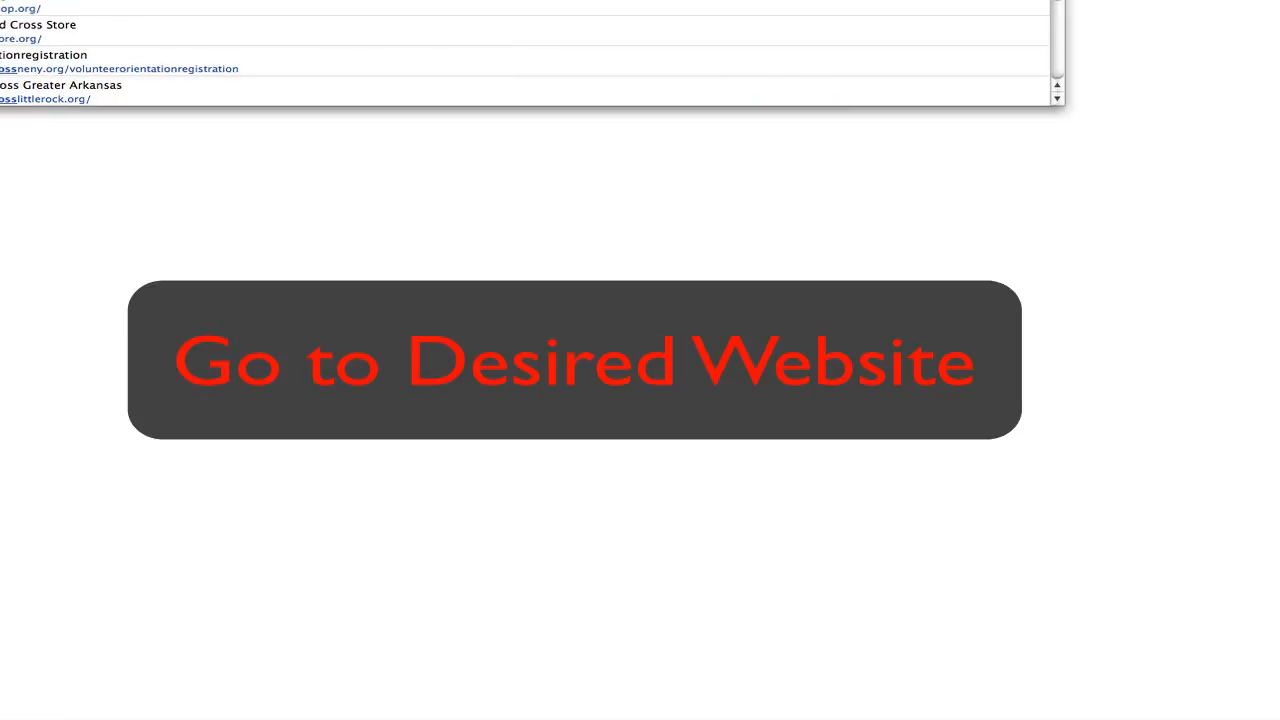
key("Return")
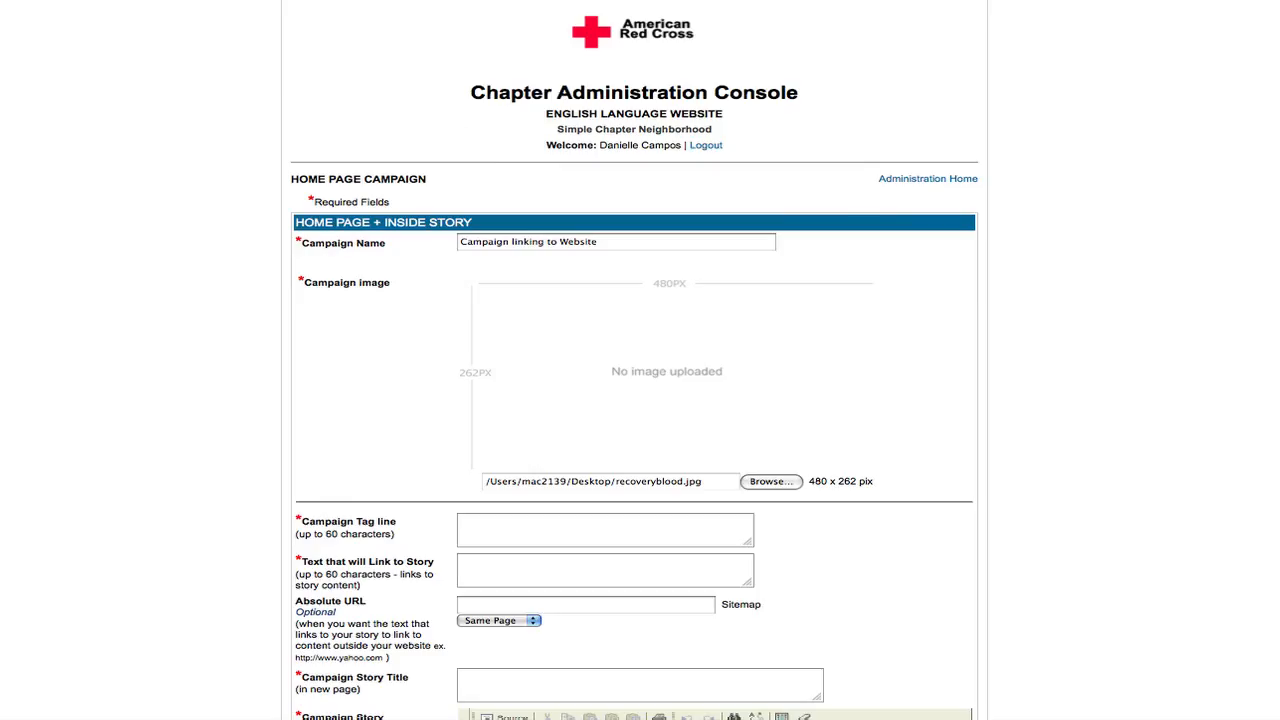
left_click(628, 608)
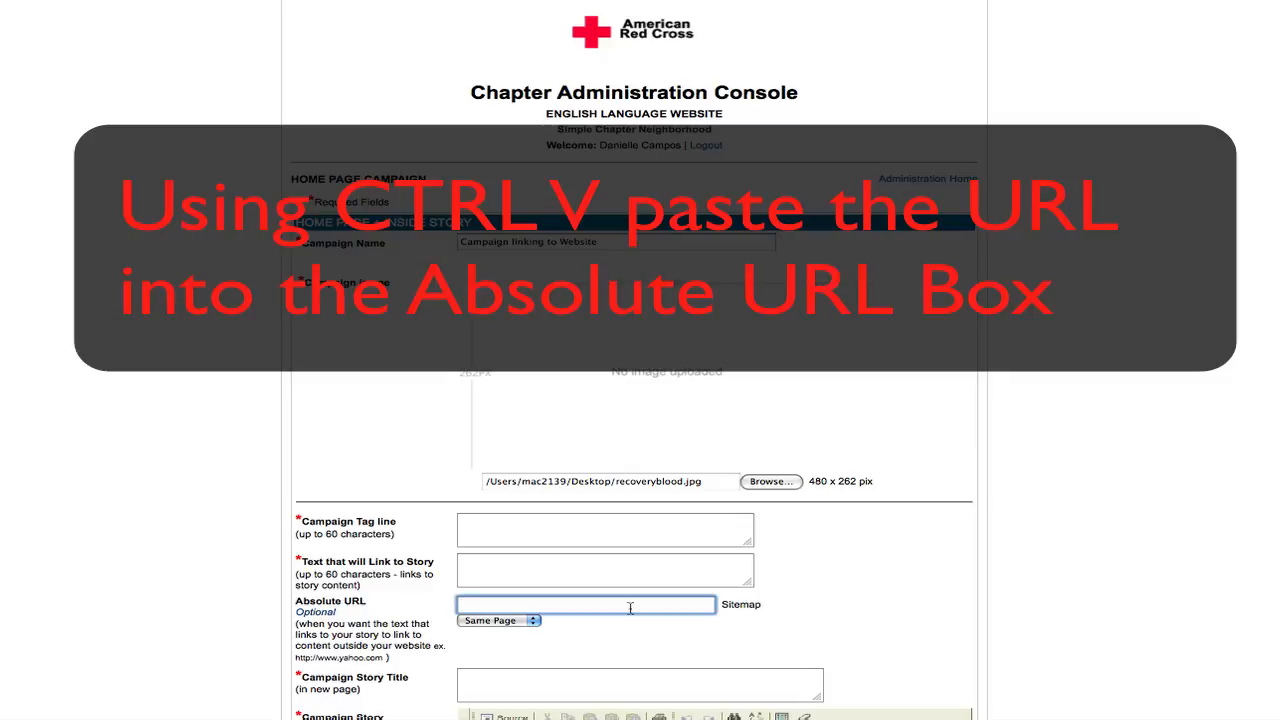
type("http://www.redcrossblood.org/")
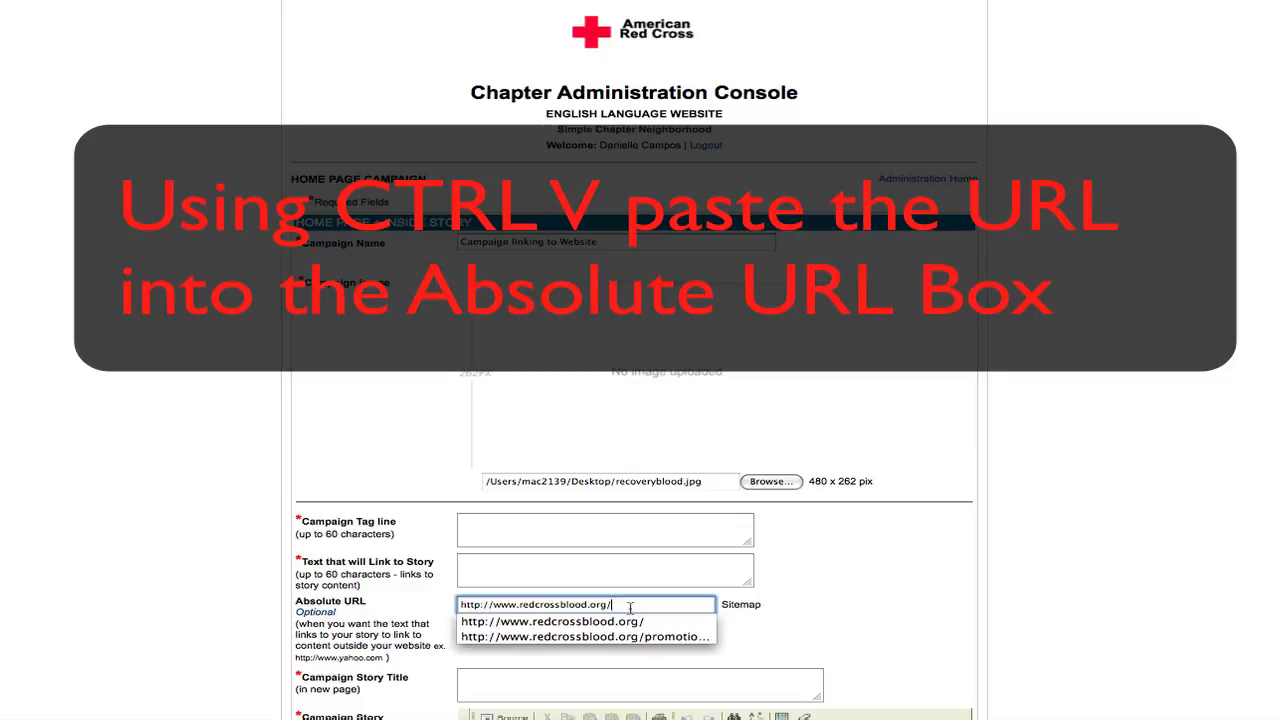
left_click(864, 601)
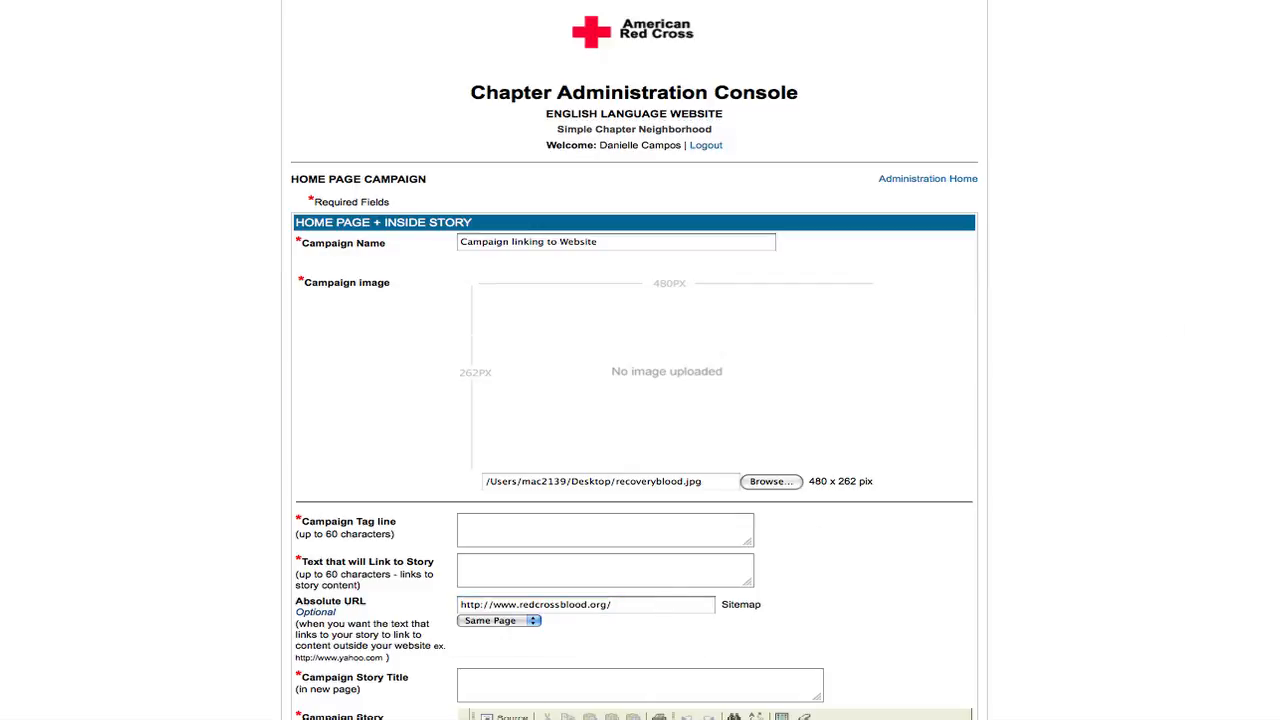
- Set the absolute URL's target to New Page
scroll(1200, 295, "down", 5)
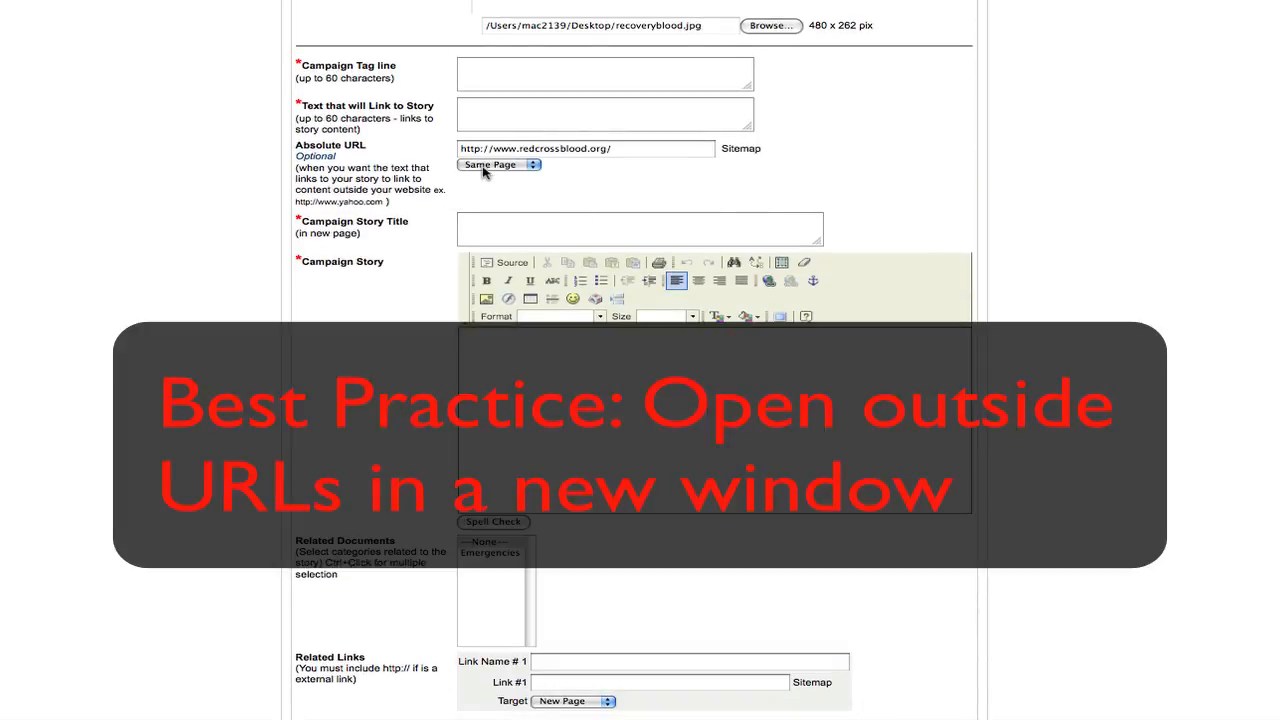
left_click(486, 166)
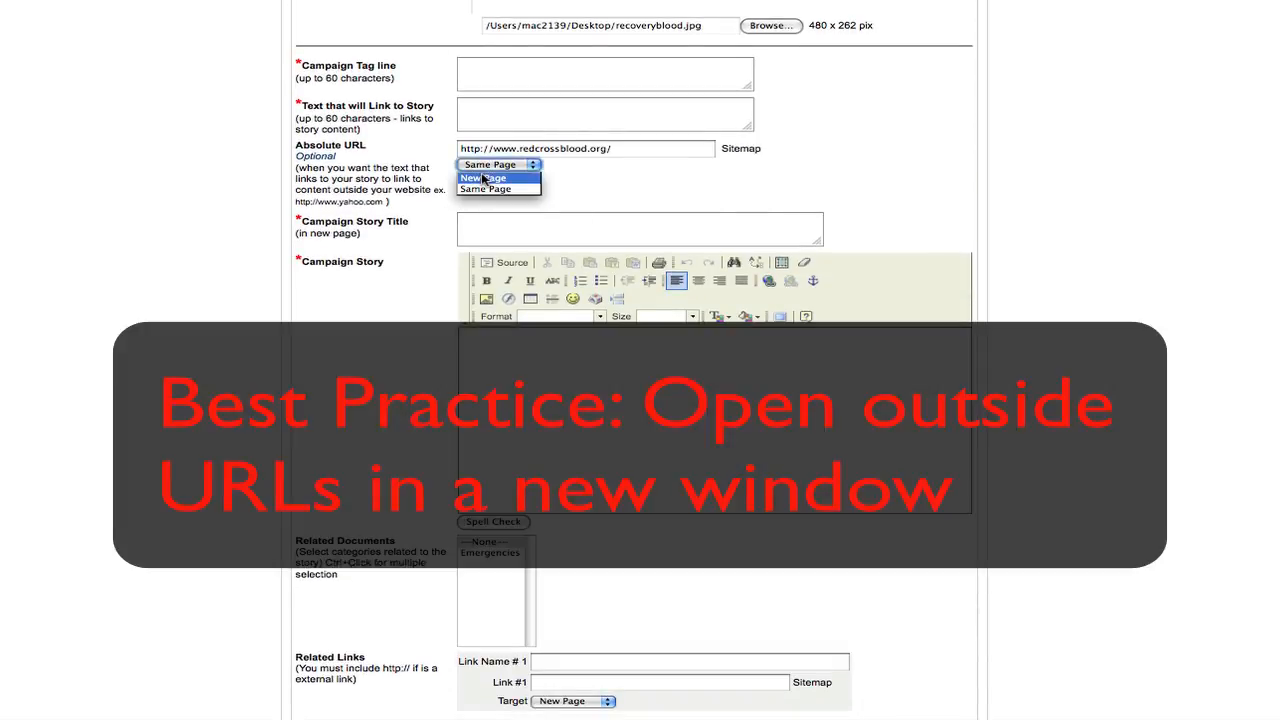
left_click(482, 177)
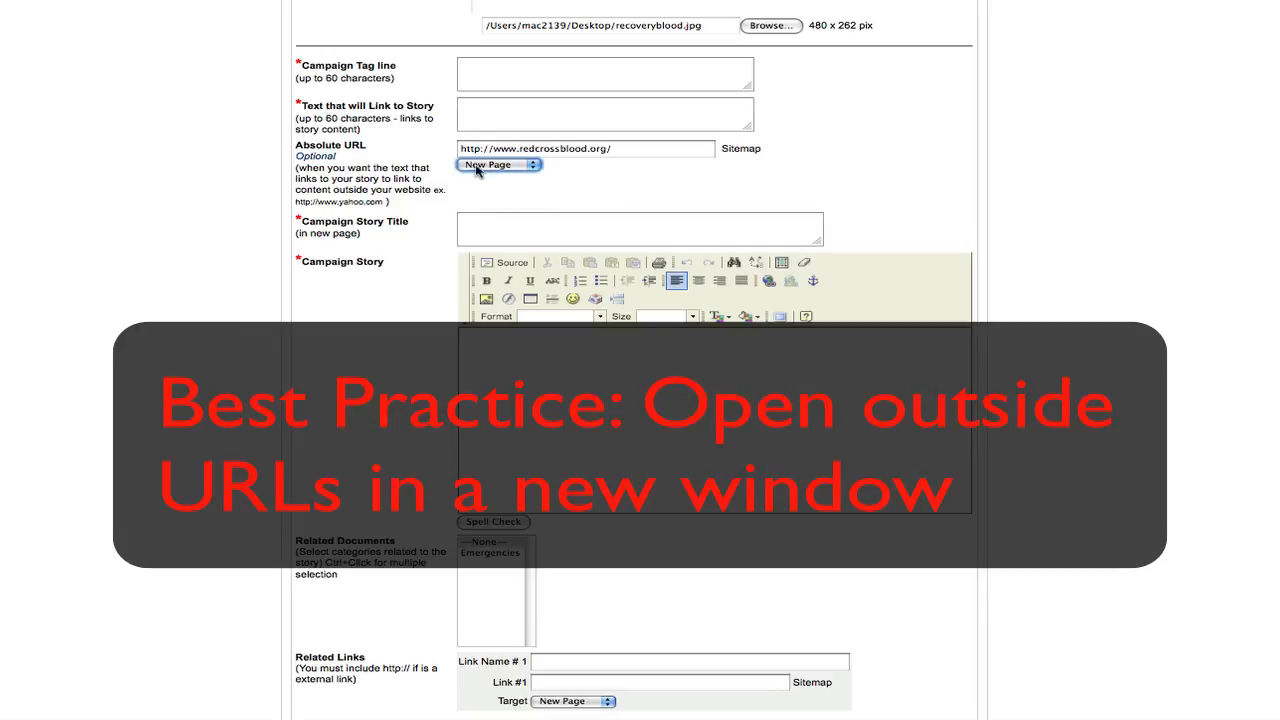
- Enter "tag line" as the tag line and "link" as the story link text for the website campaign
left_click(480, 70)
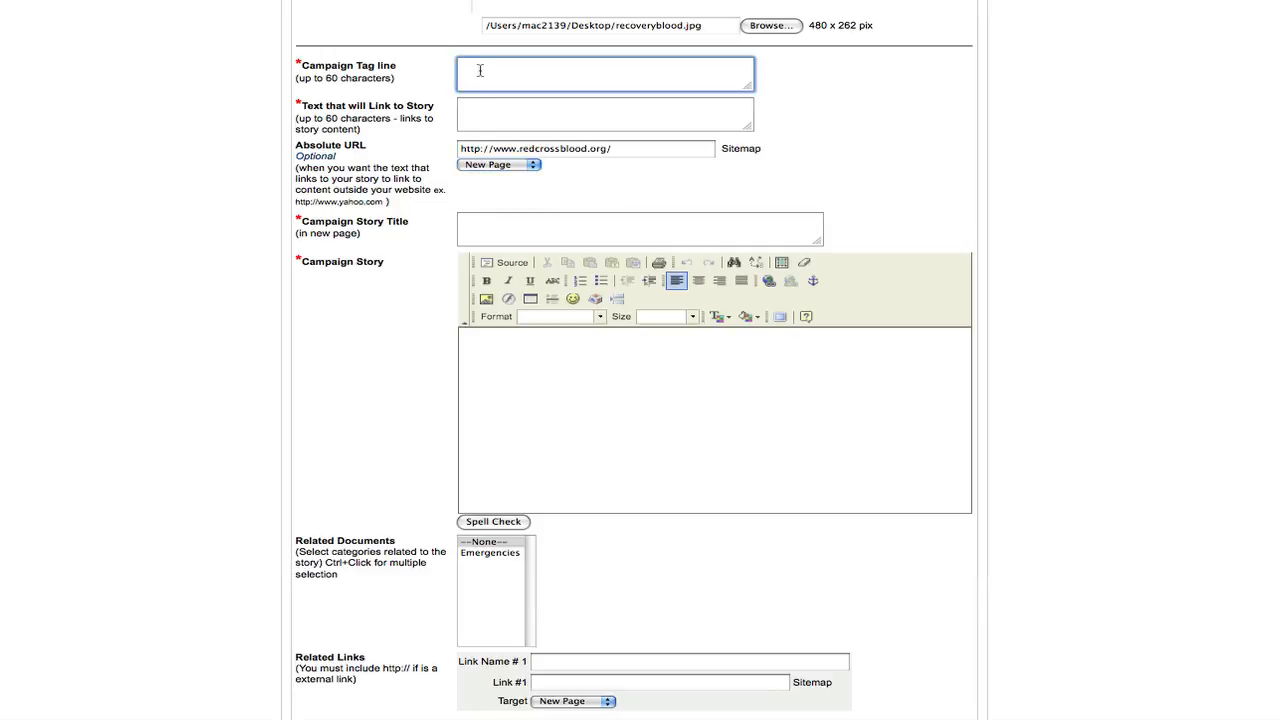
type("tag line")
key("Tab")
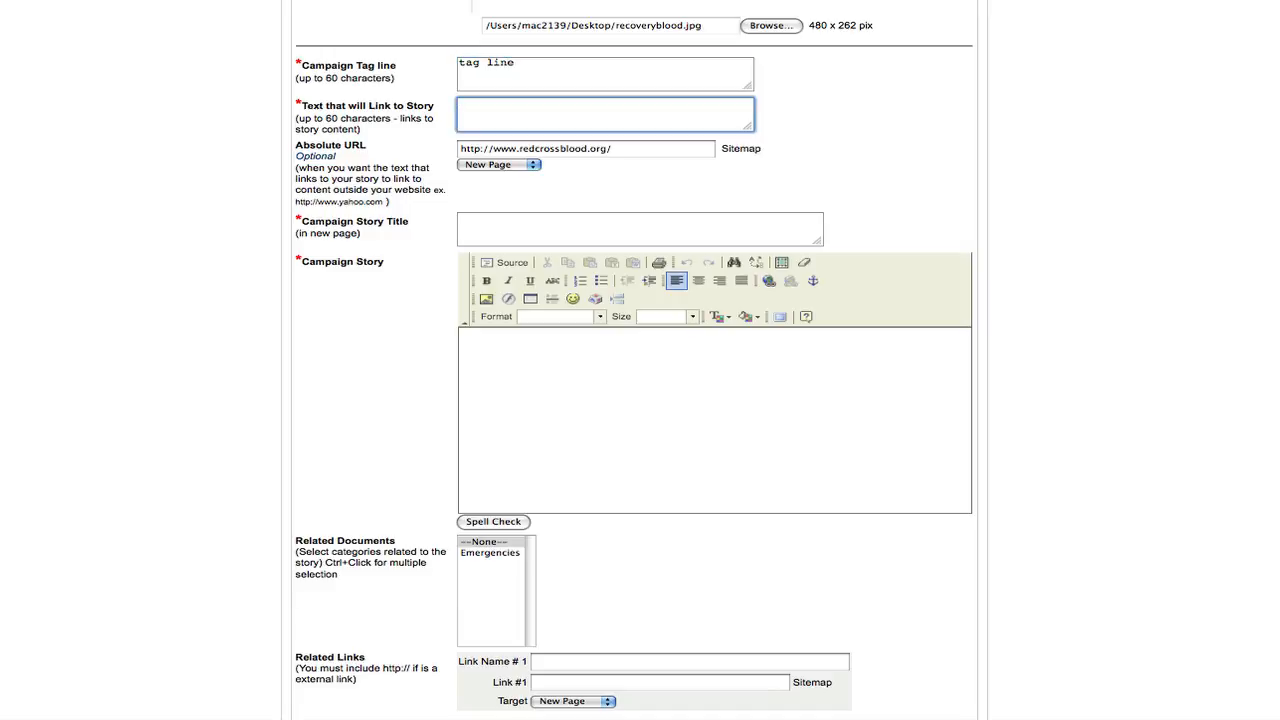
type("link")
- Enter "title" as the story title and "story" as the campaign story, and save the website campaign
left_click(569, 219)
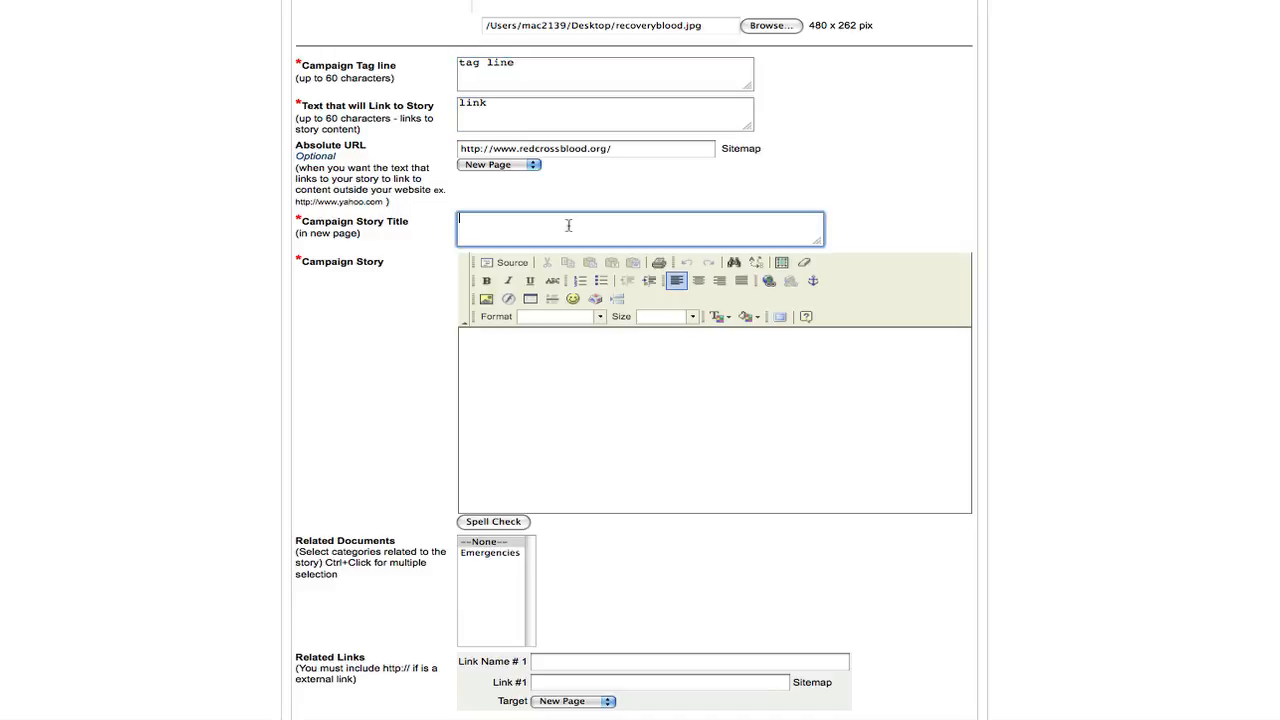
type("title")
left_click(614, 371)
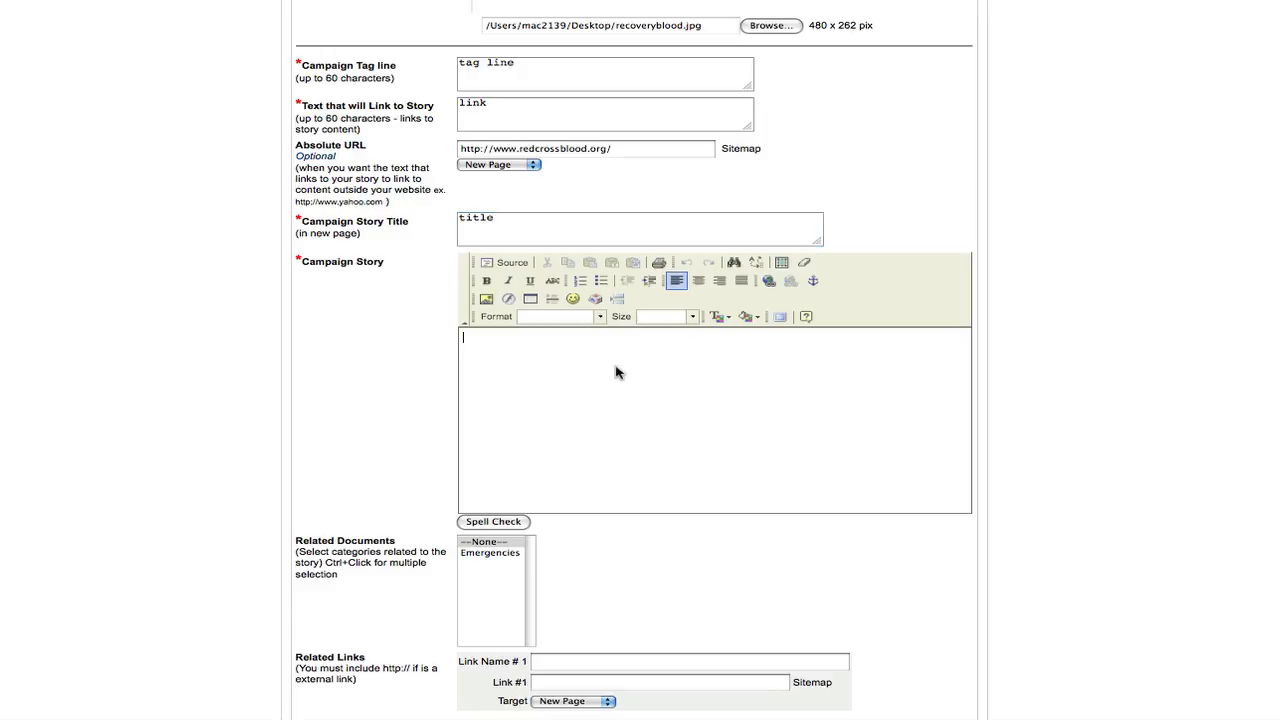
type("story")
scroll(640, 400, "down", 10)
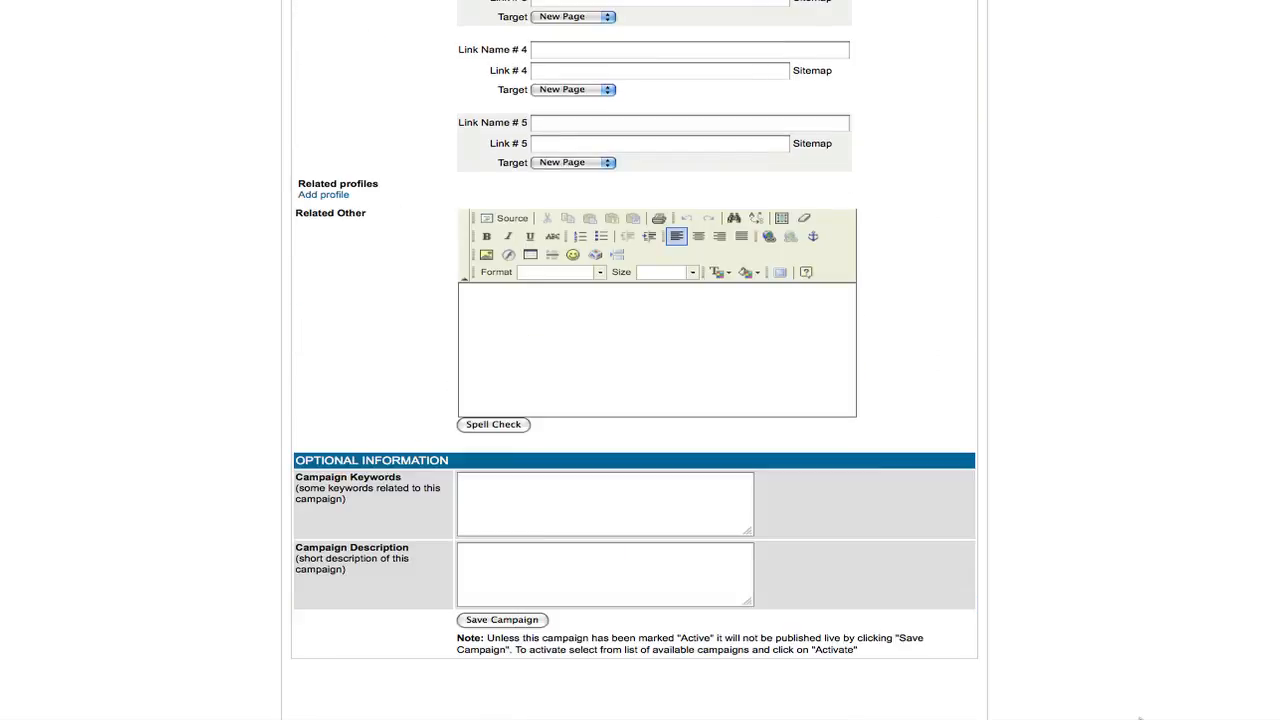
left_click(502, 620)
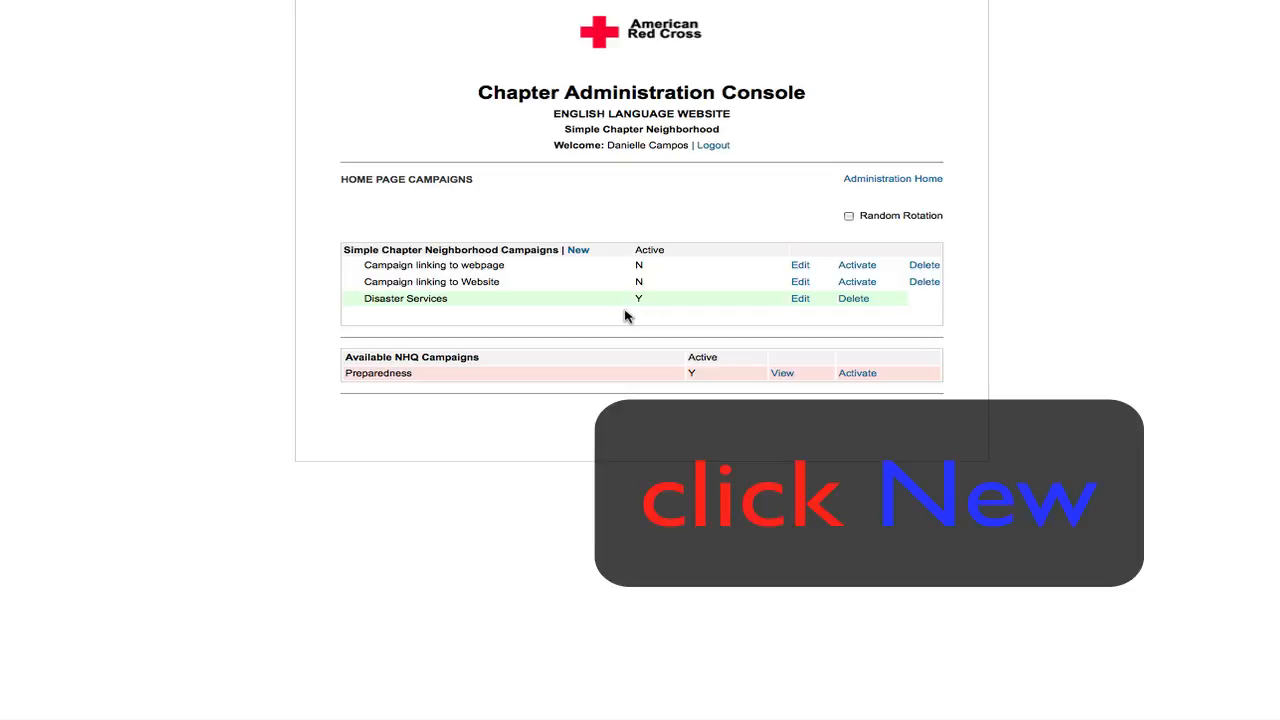
- Create a new campaign named "Campaign linking to a story" and attach japan.jpg from the Desktop as its image
left_click(576, 252)
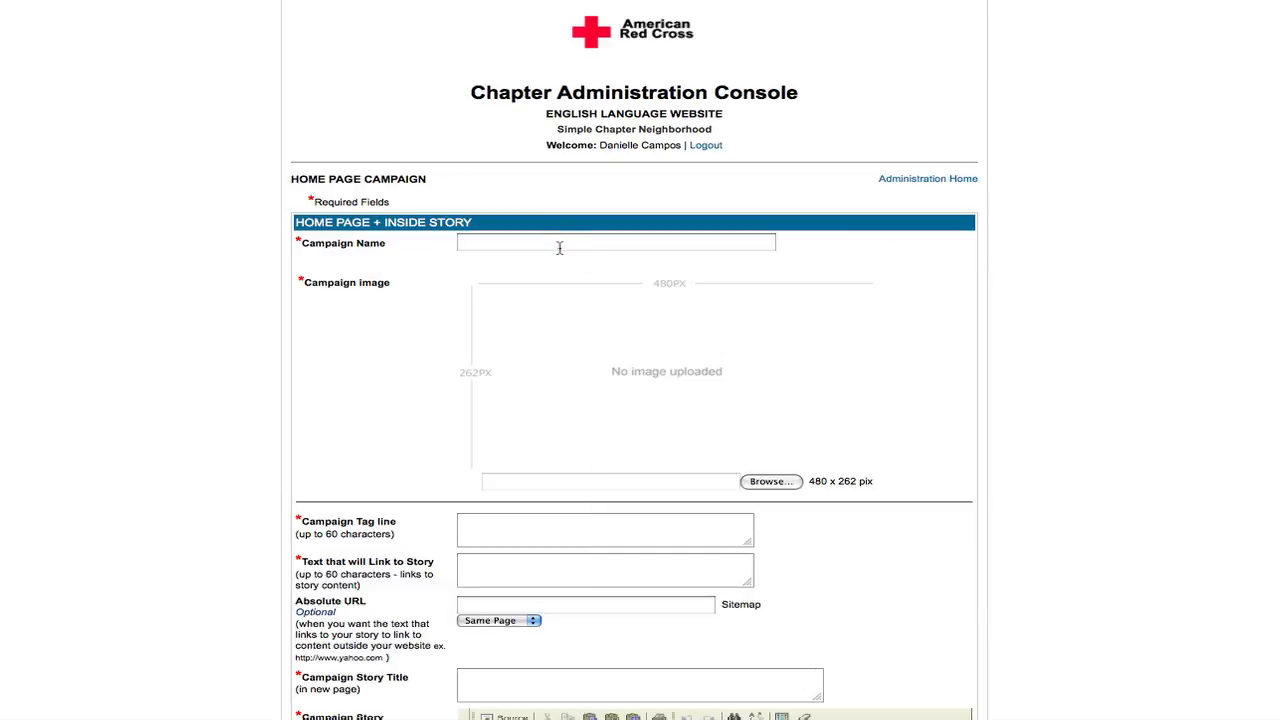
left_click(557, 244)
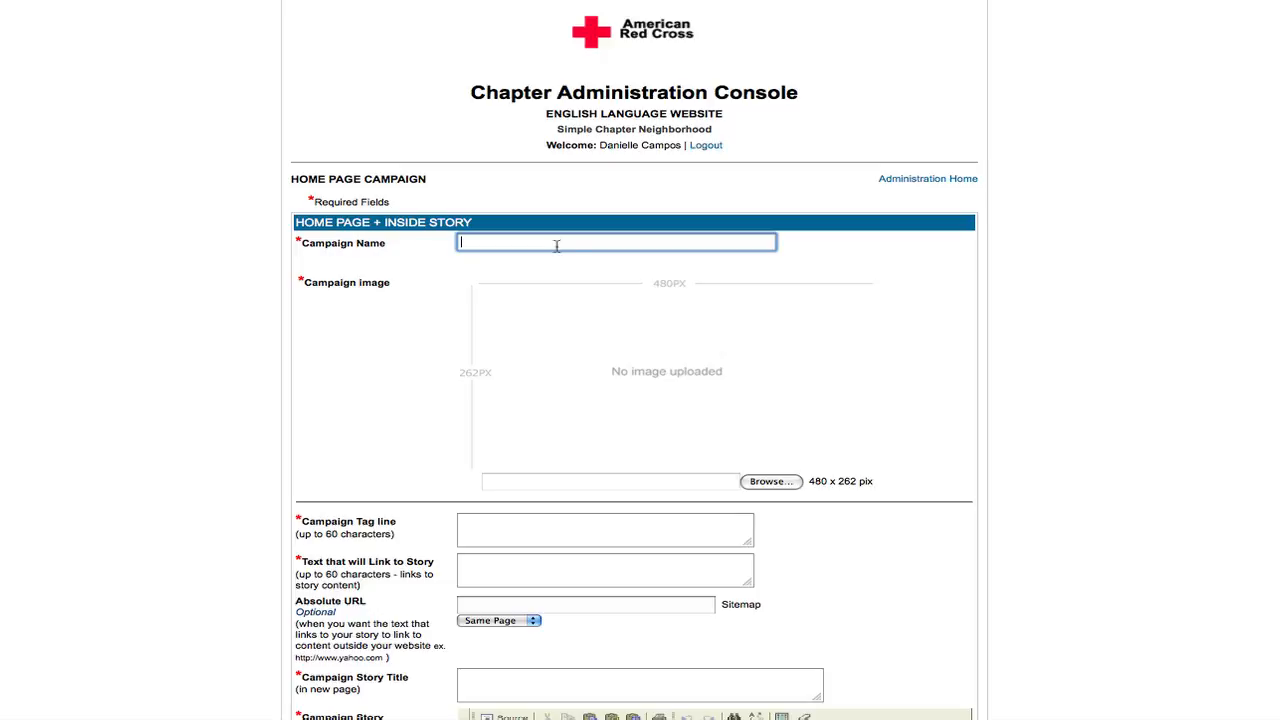
type("camp")
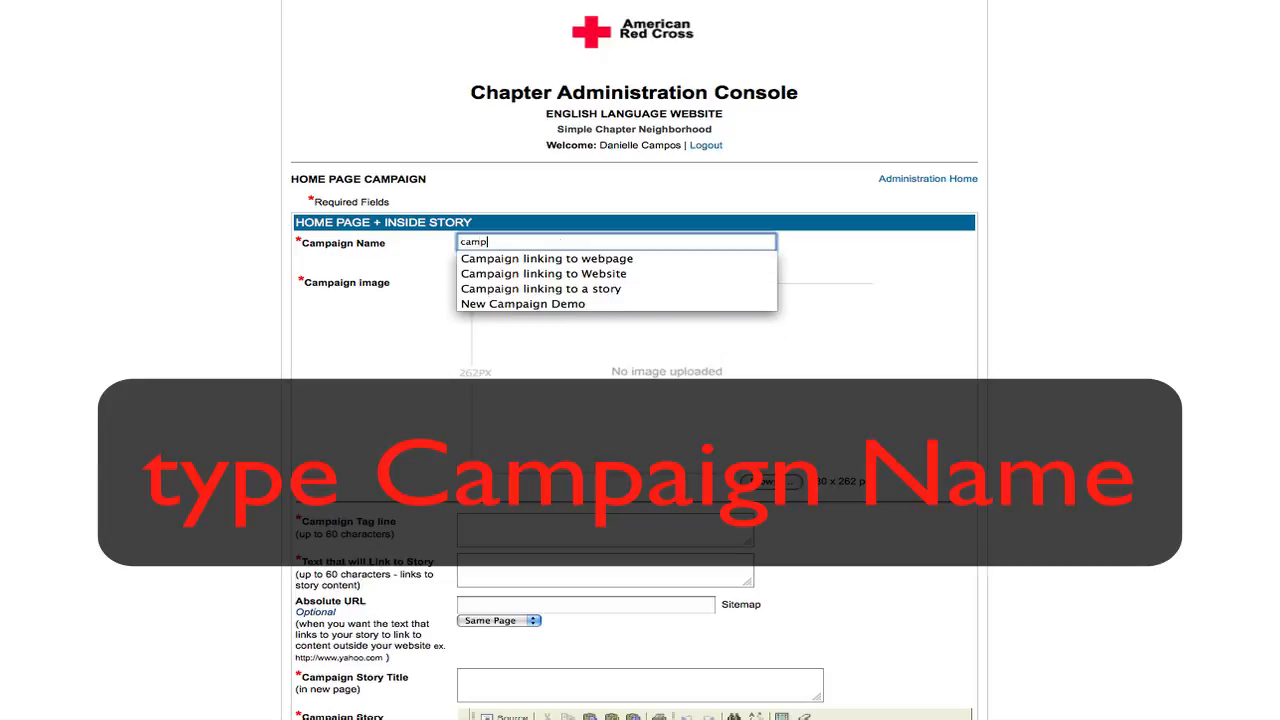
key("Down")
key("Down")
key("Down")
key("Return")
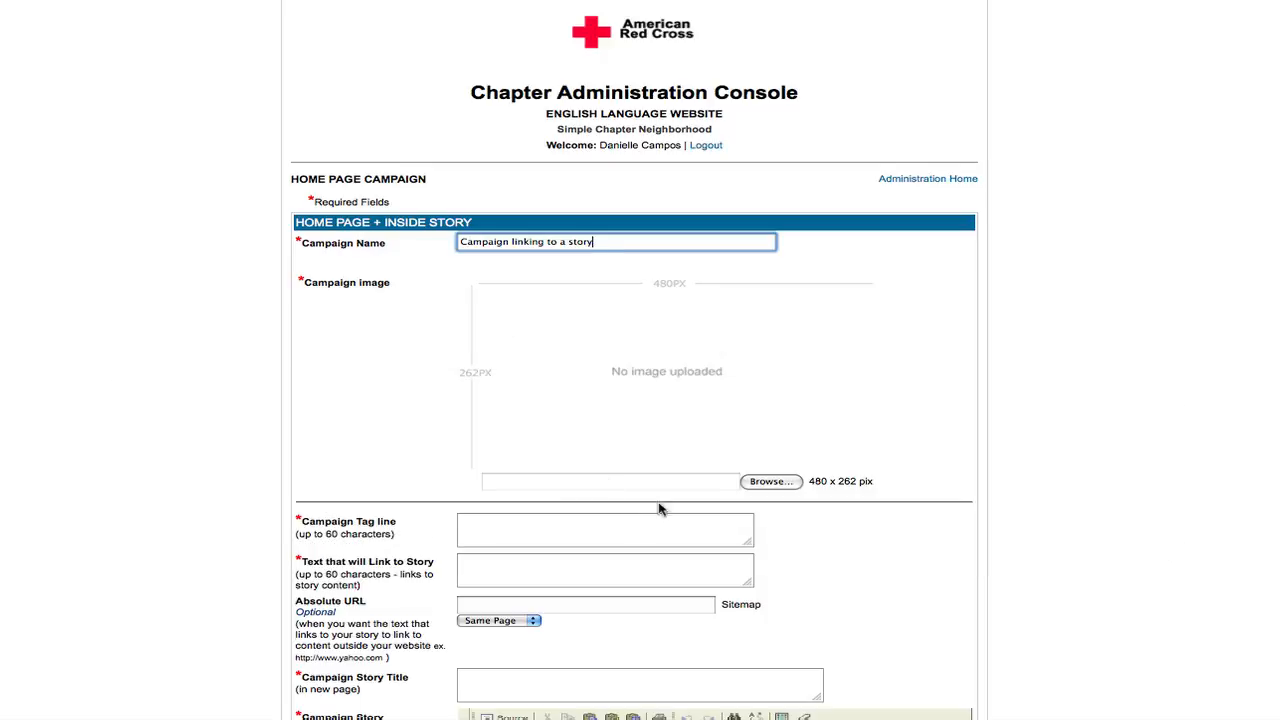
left_click(720, 485)
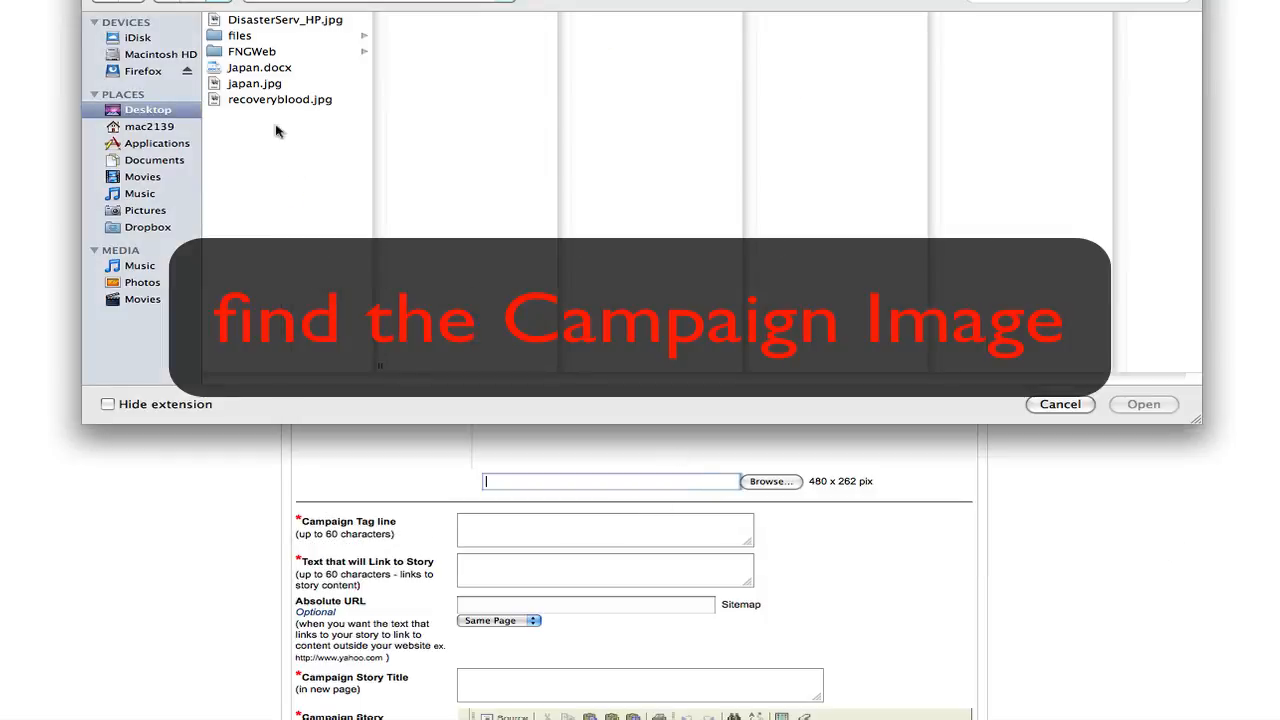
double_click(279, 88)
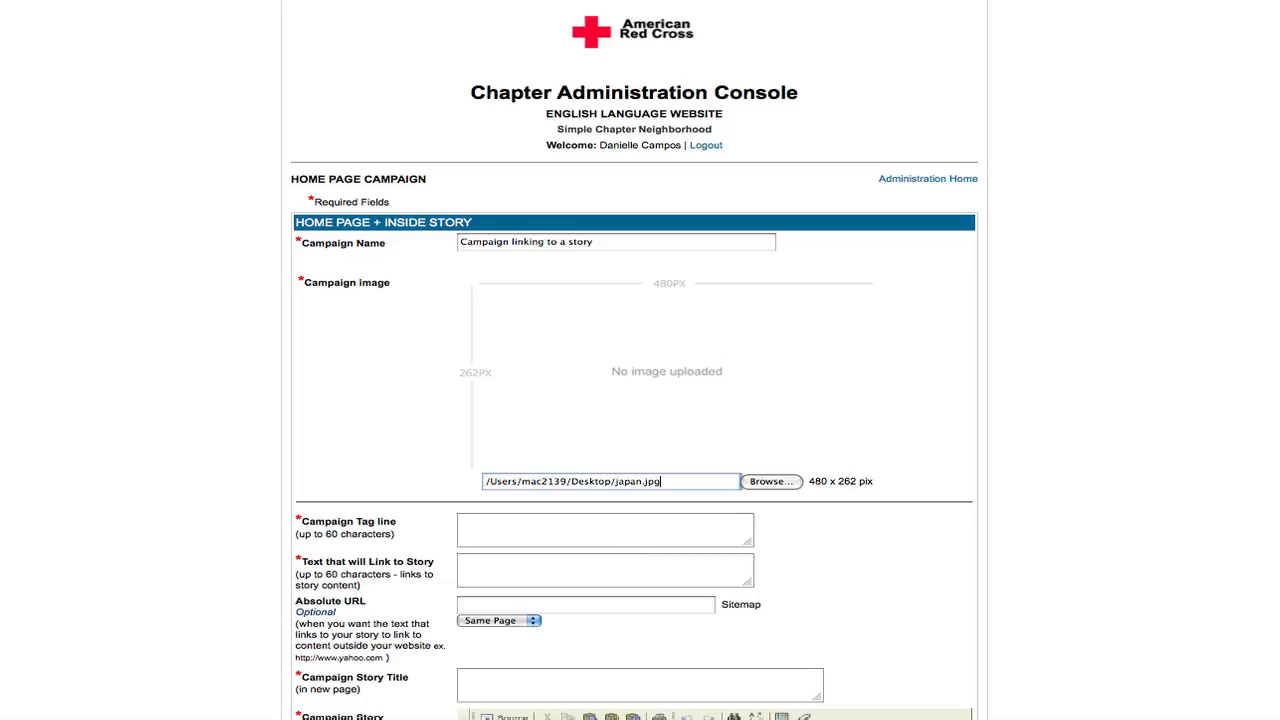
- Enter "Red Cross Cares" as both the campaign tag line and the text that links to the story
scroll(634, 400, "down", 10)
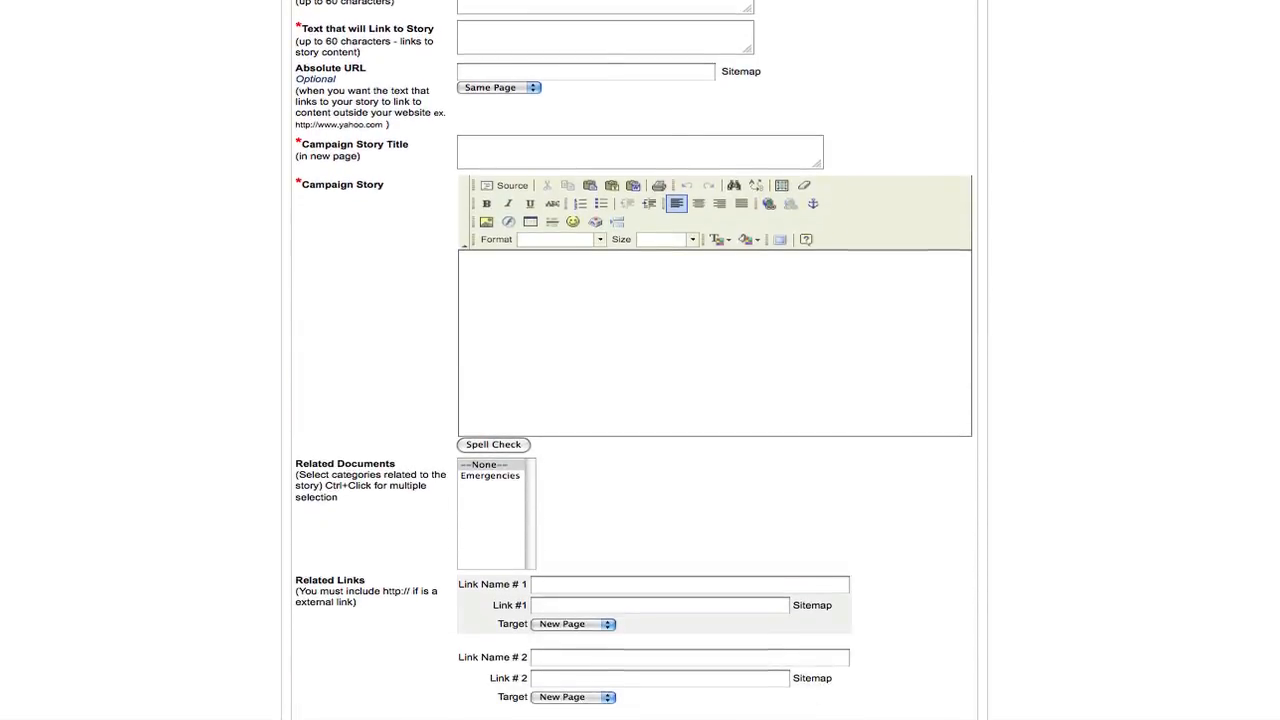
scroll(634, 400, "up", 3)
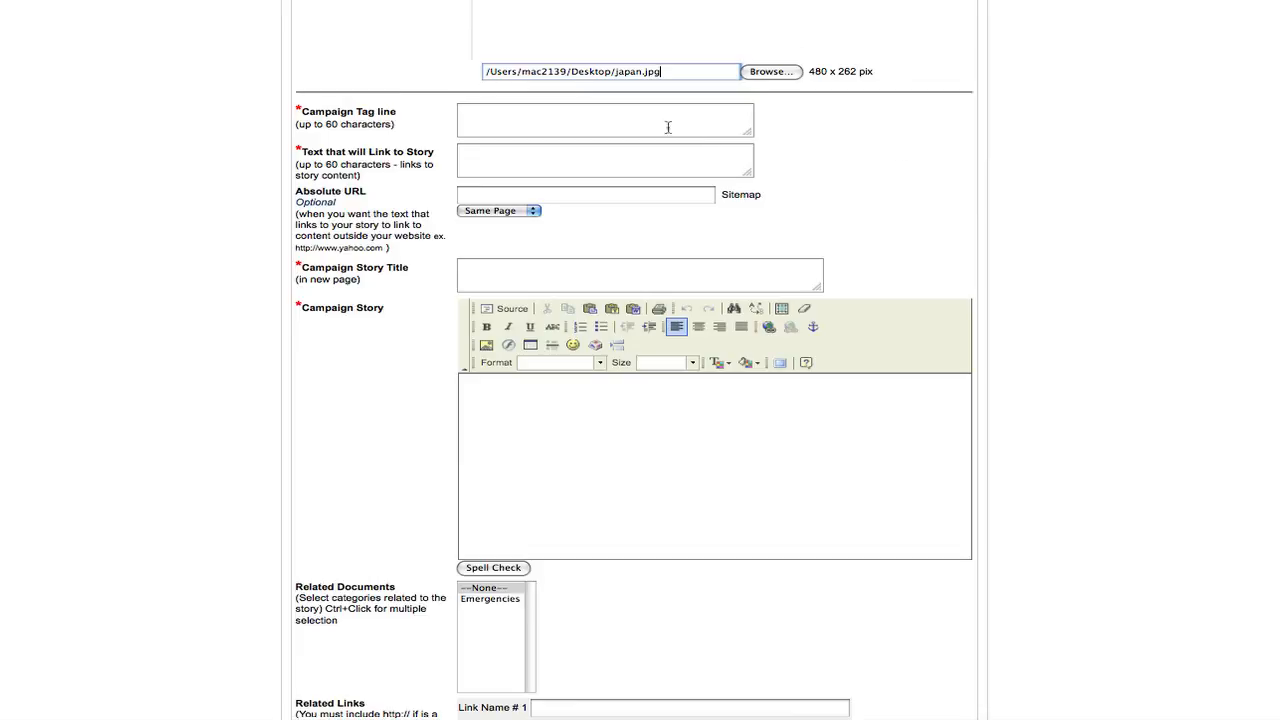
left_click(599, 118)
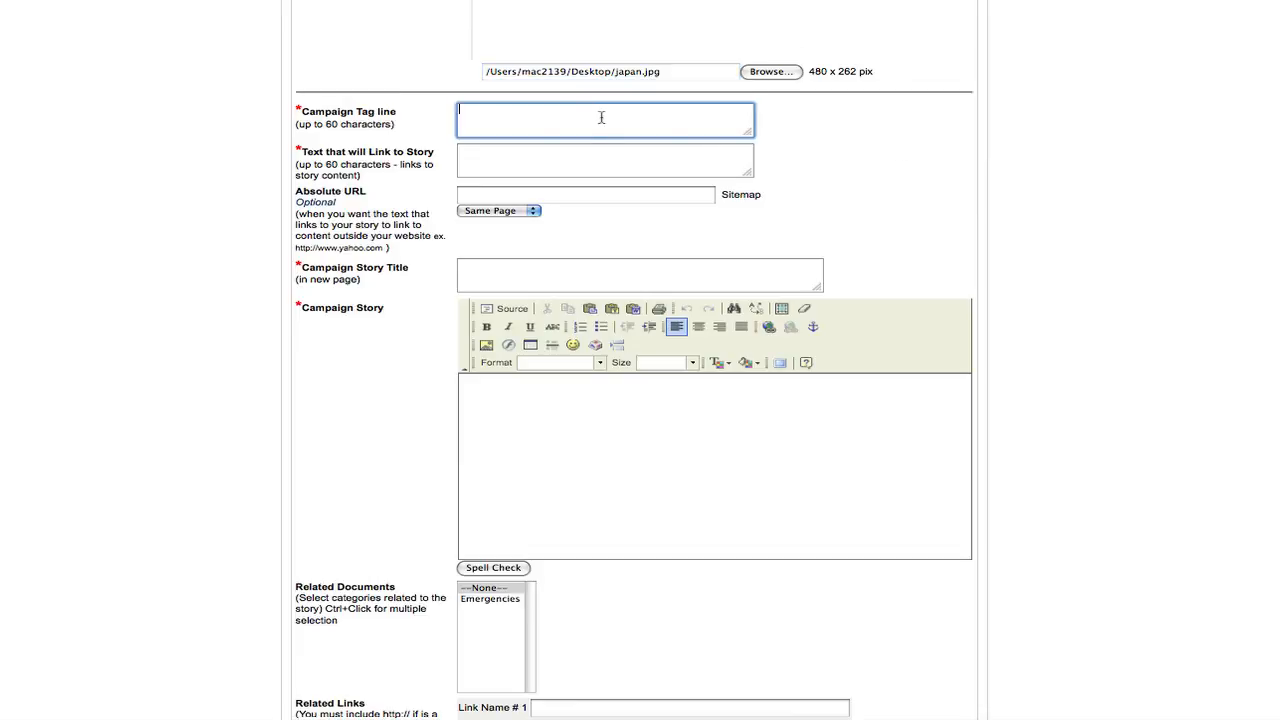
type("Red Cross")
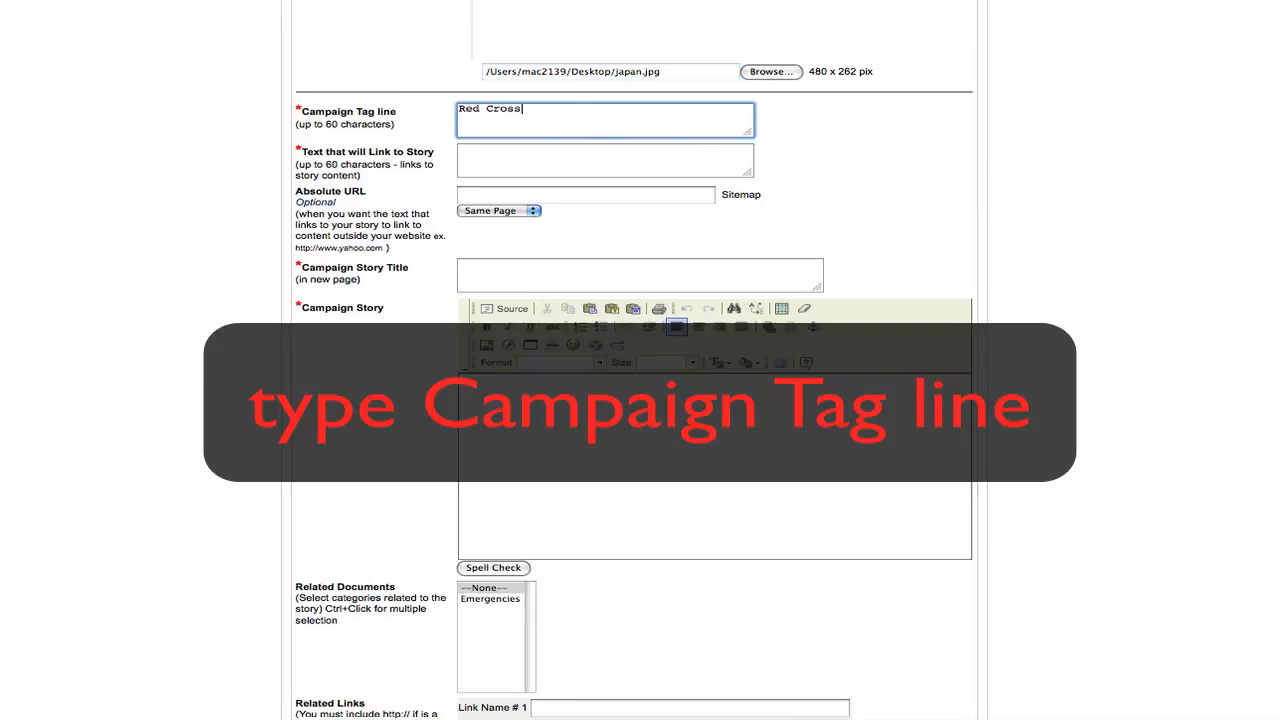
type(" Cares")
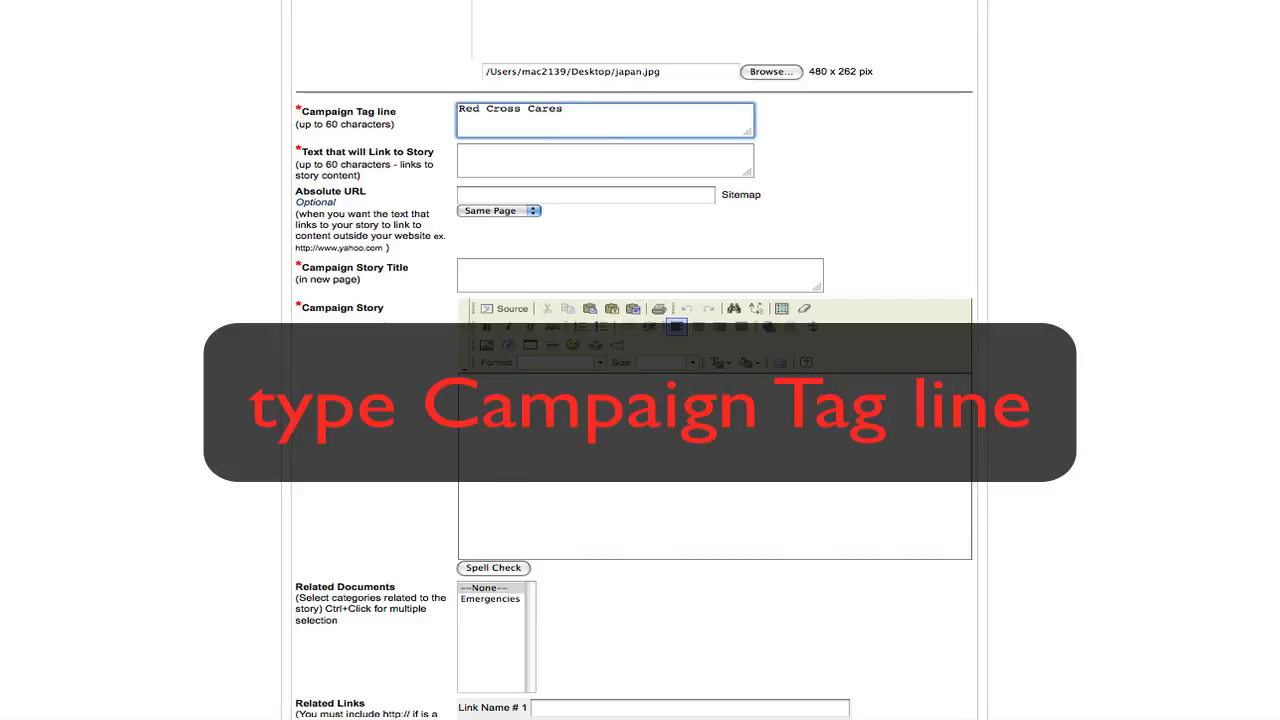
left_click(585, 151)
type("Red Cross Cares")
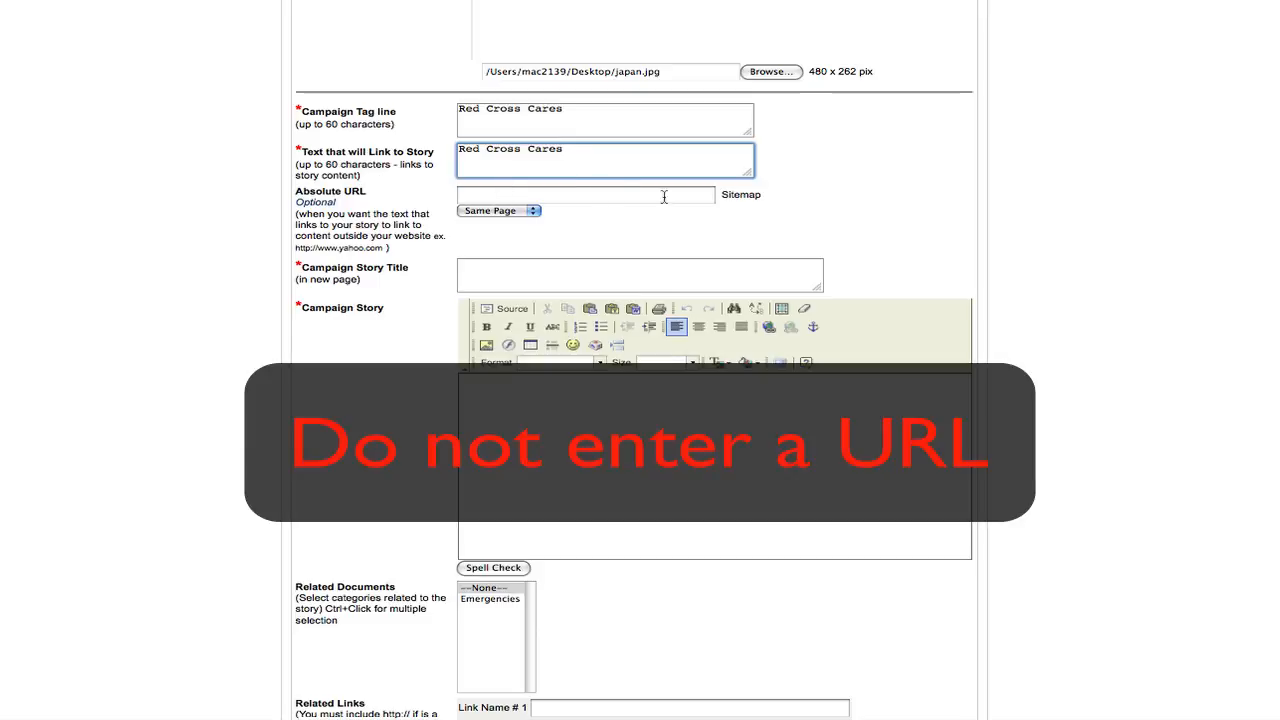
- Set the campaign story title to "Red Cross Cares"
left_click(483, 266)
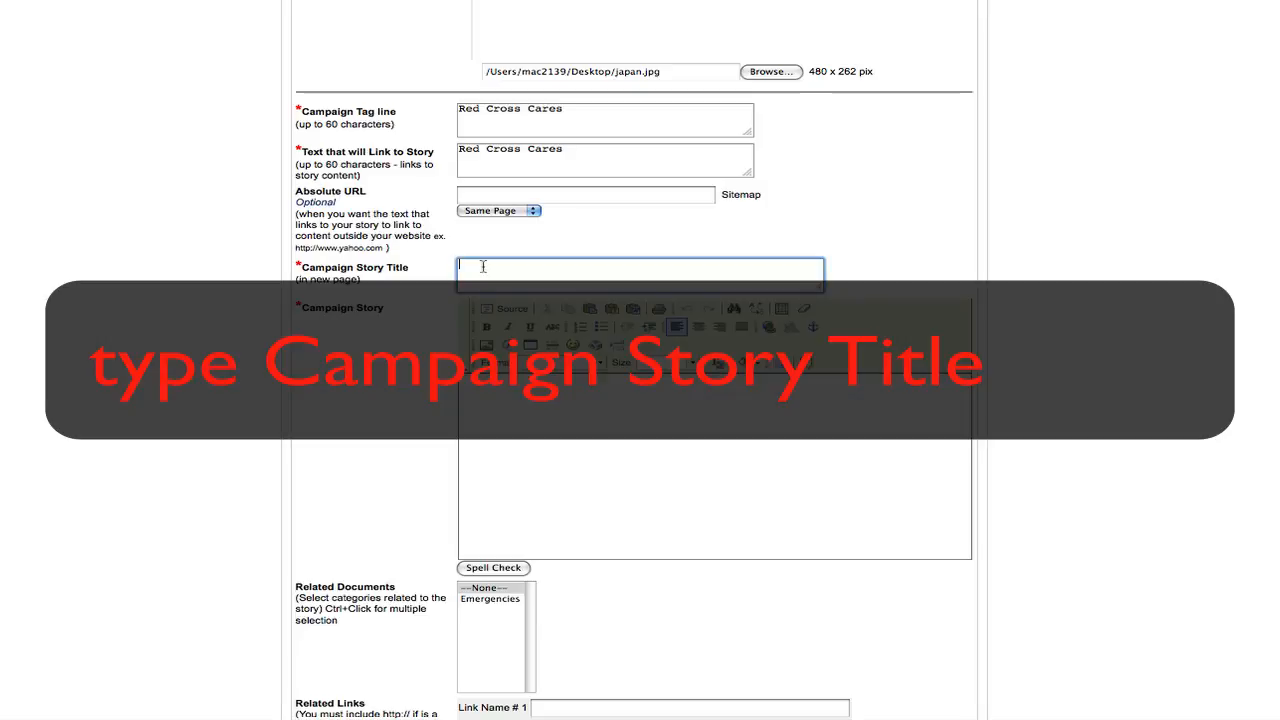
type("Red Cross Ca")
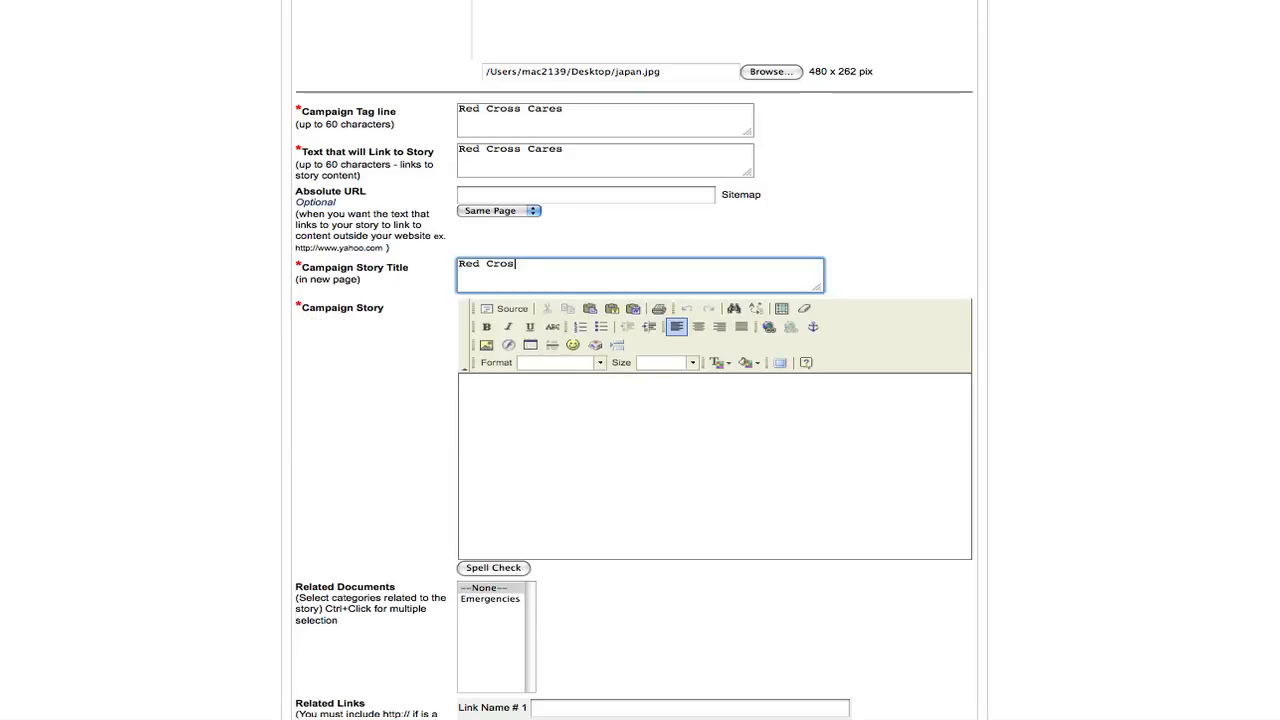
type("res")
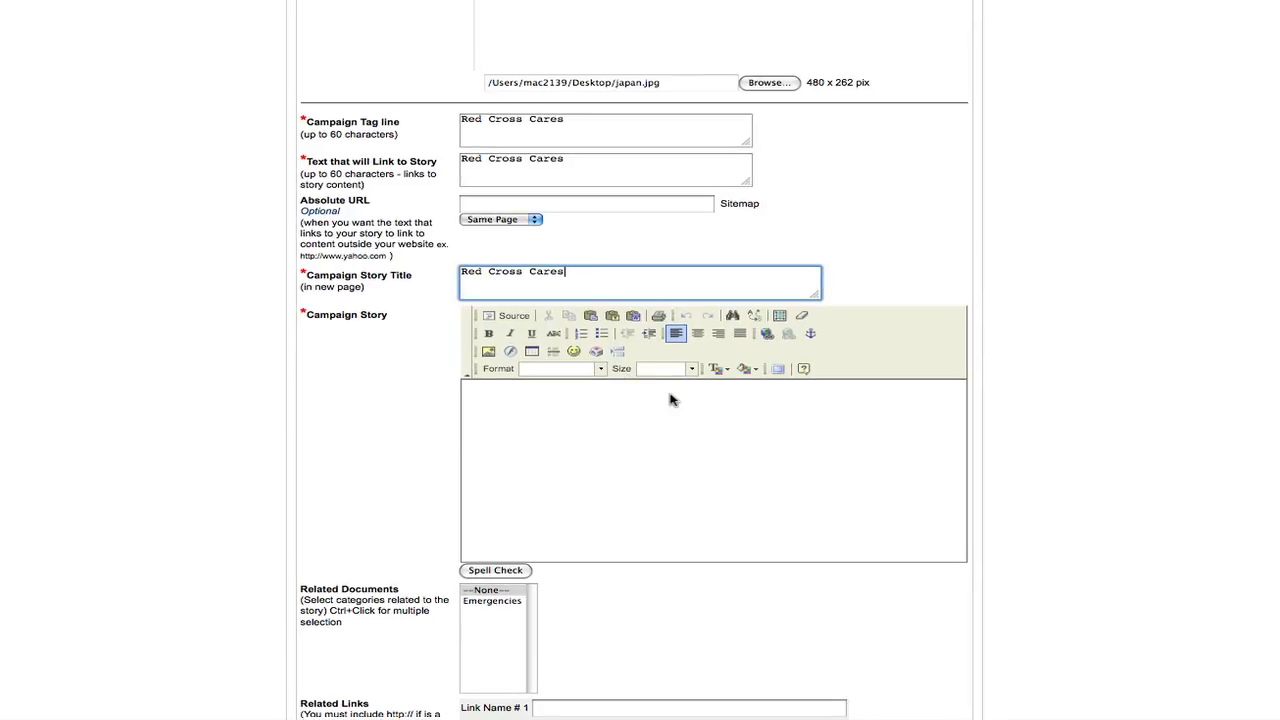
- Switch to the open Word document and copy the Japanese Red Cross article text
key("F8")
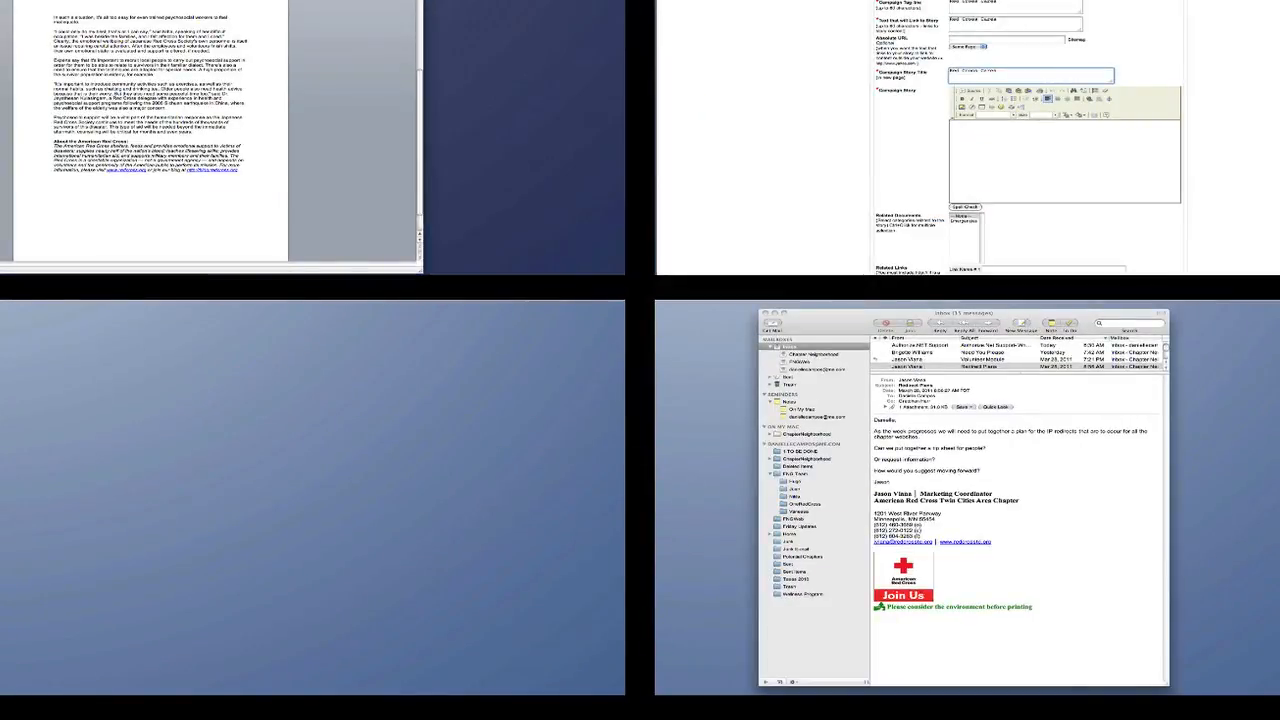
left_click(580, 26)
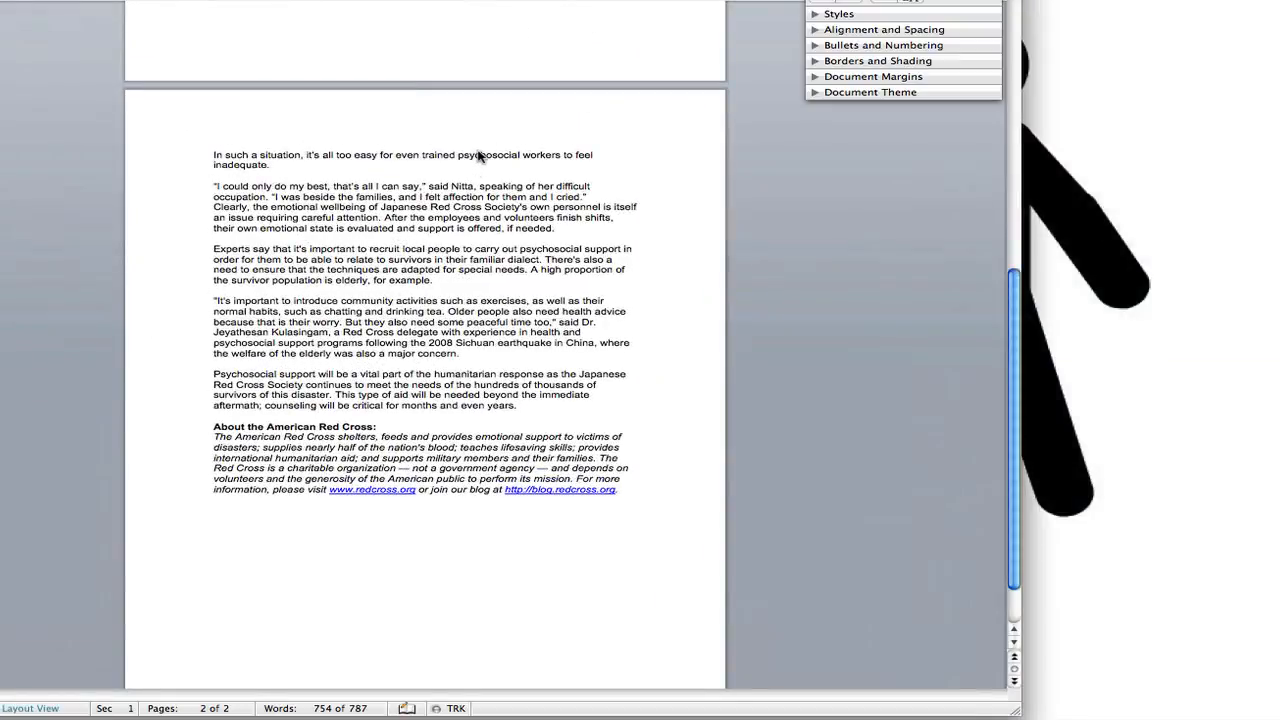
scroll(477, 153, "up", 12)
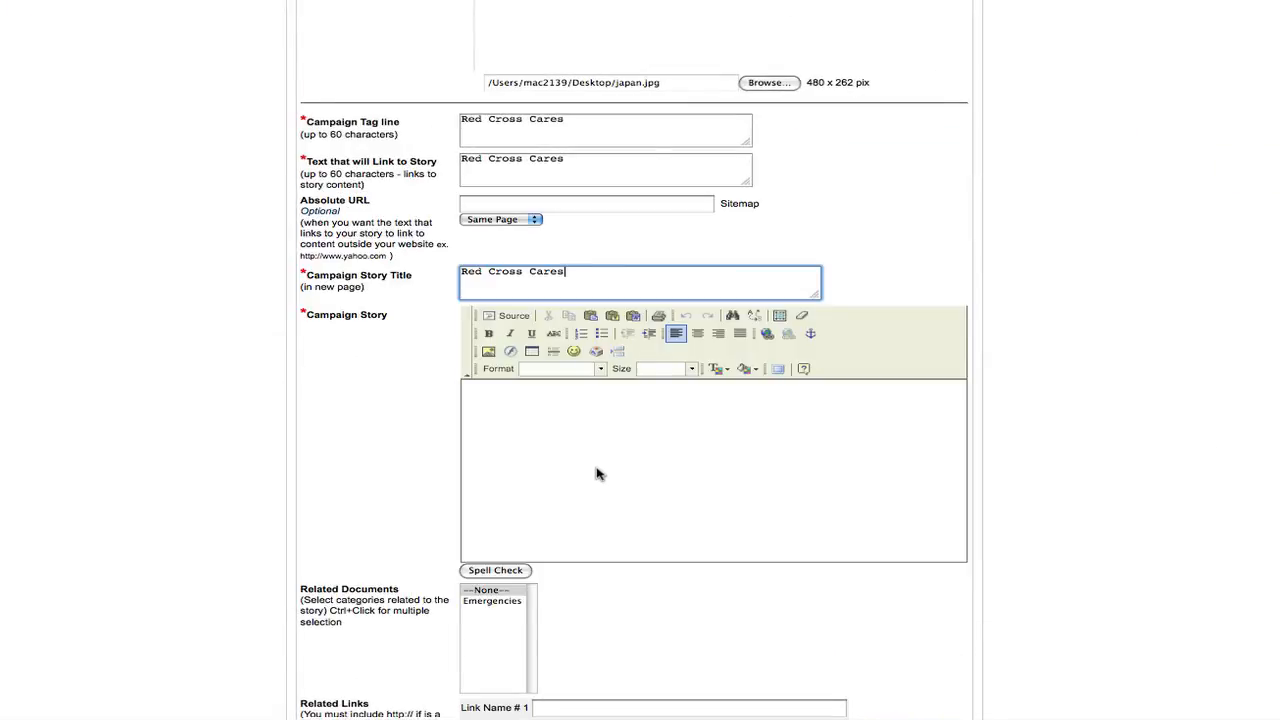
- Insert the copied article into the campaign story using Paste from Word with style definitions removed, and save the campaign
left_click(601, 471)
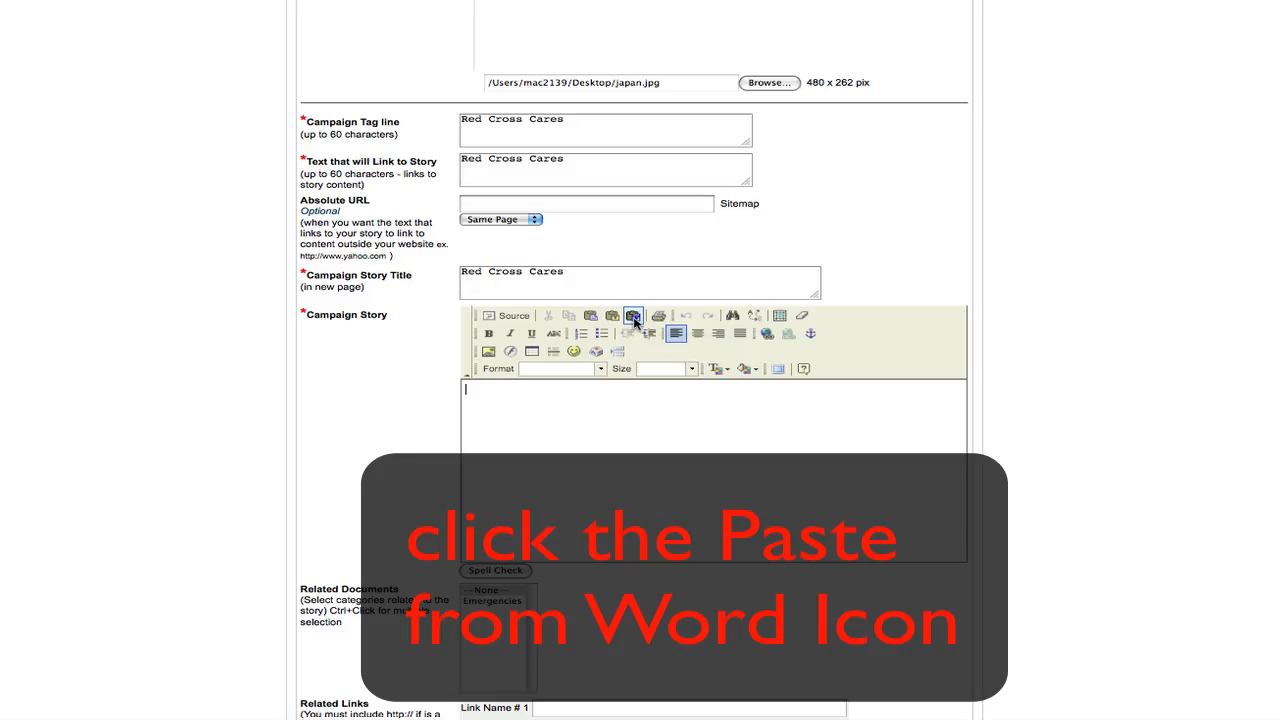
left_click(633, 318)
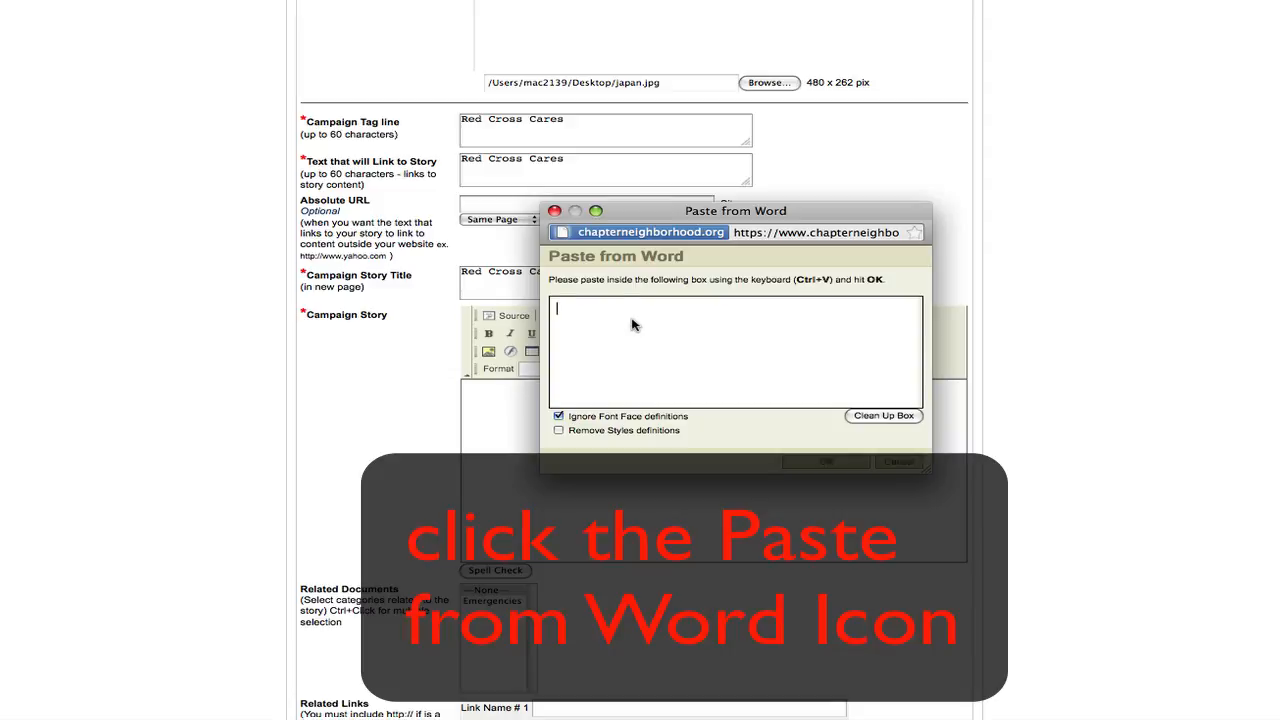
key("ctrl+v")
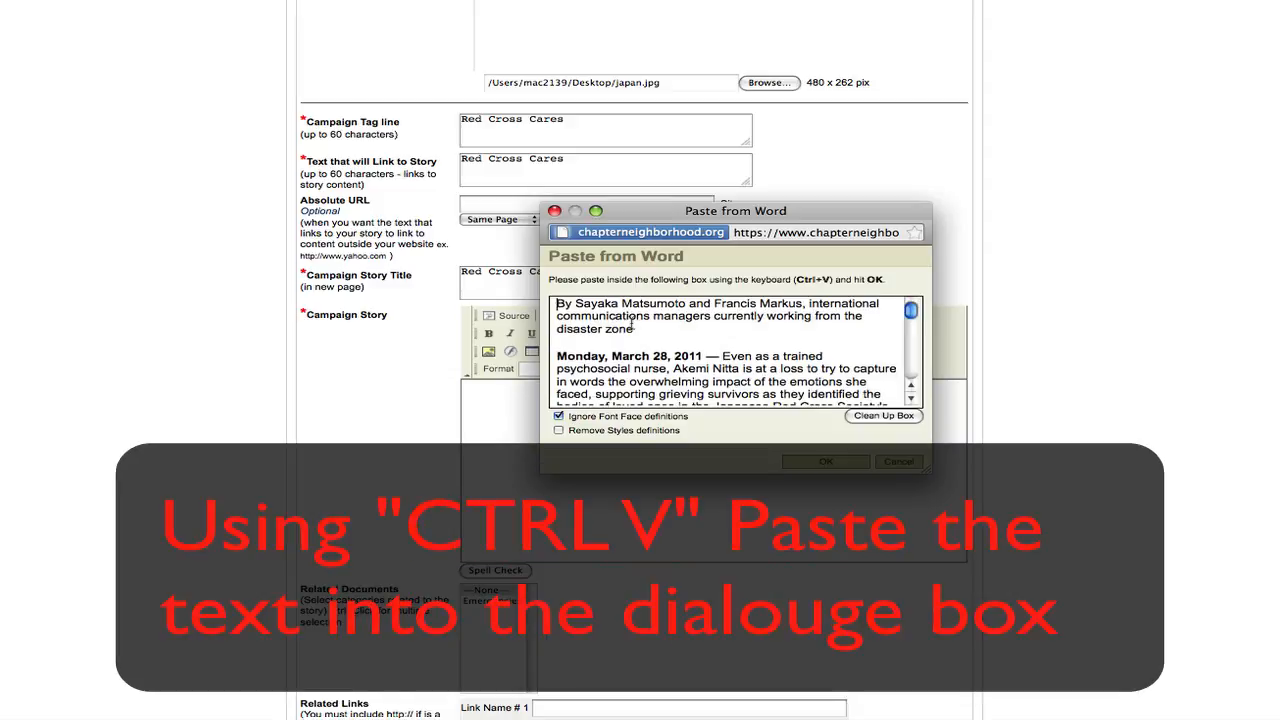
left_click(605, 429)
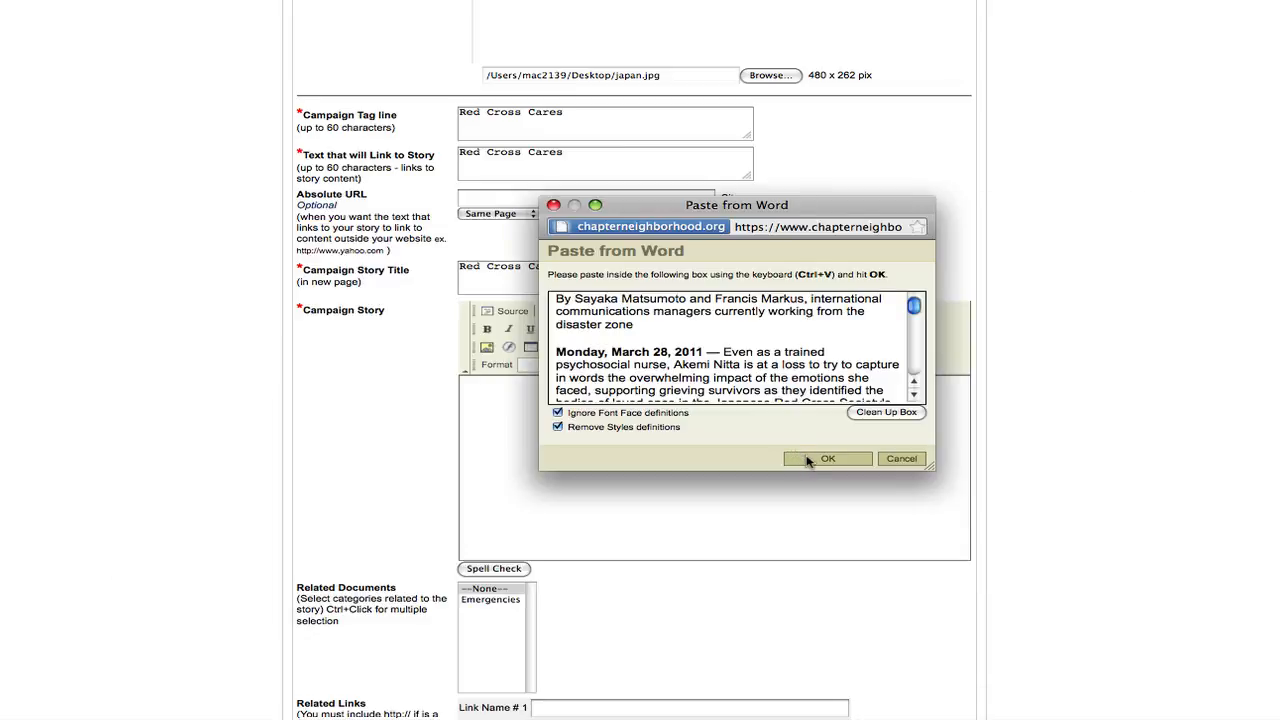
left_click(825, 458)
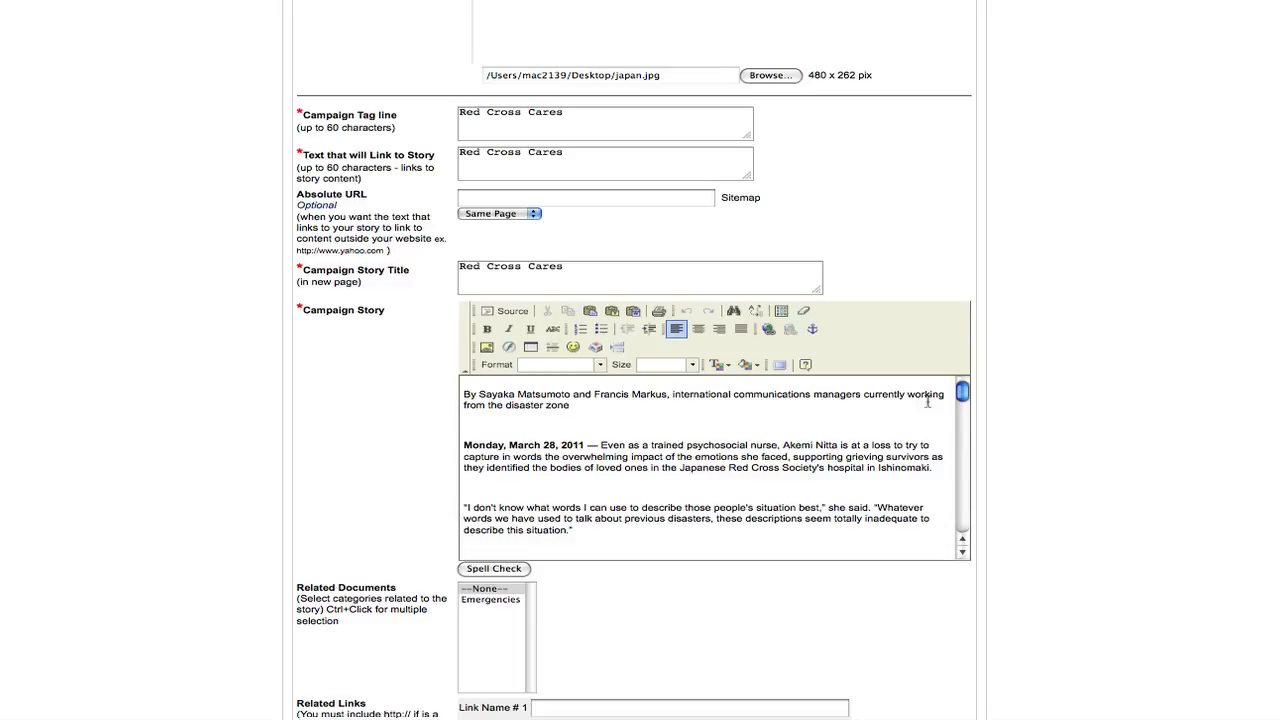
scroll(640, 360, "down", 10)
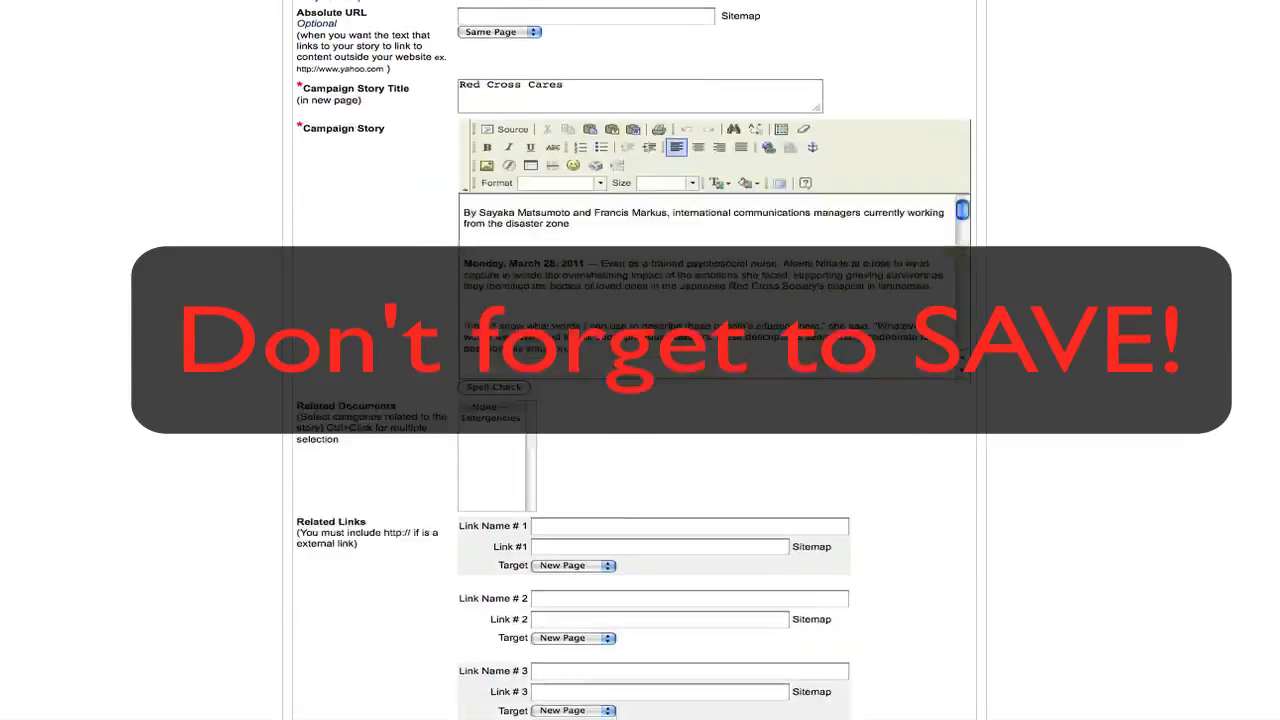
left_click(490, 622)
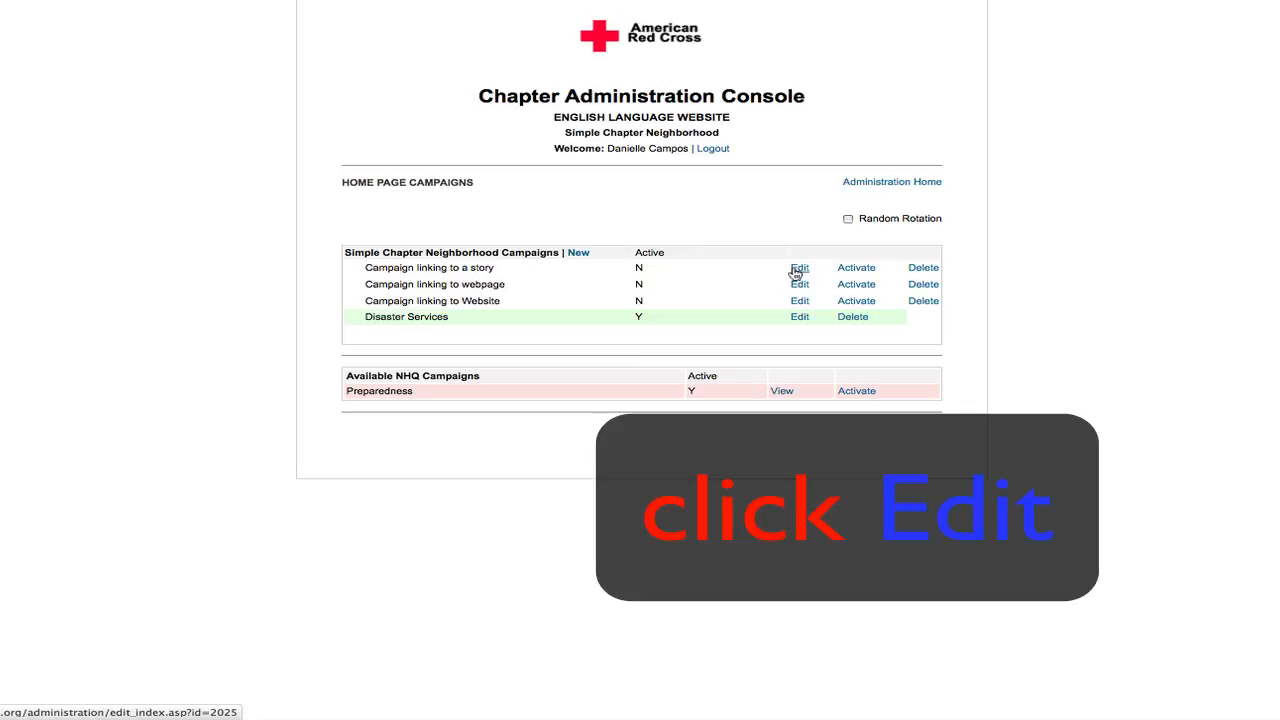
- Open the "Campaign linking to webpage" campaign for editing and save it
left_click(798, 270)
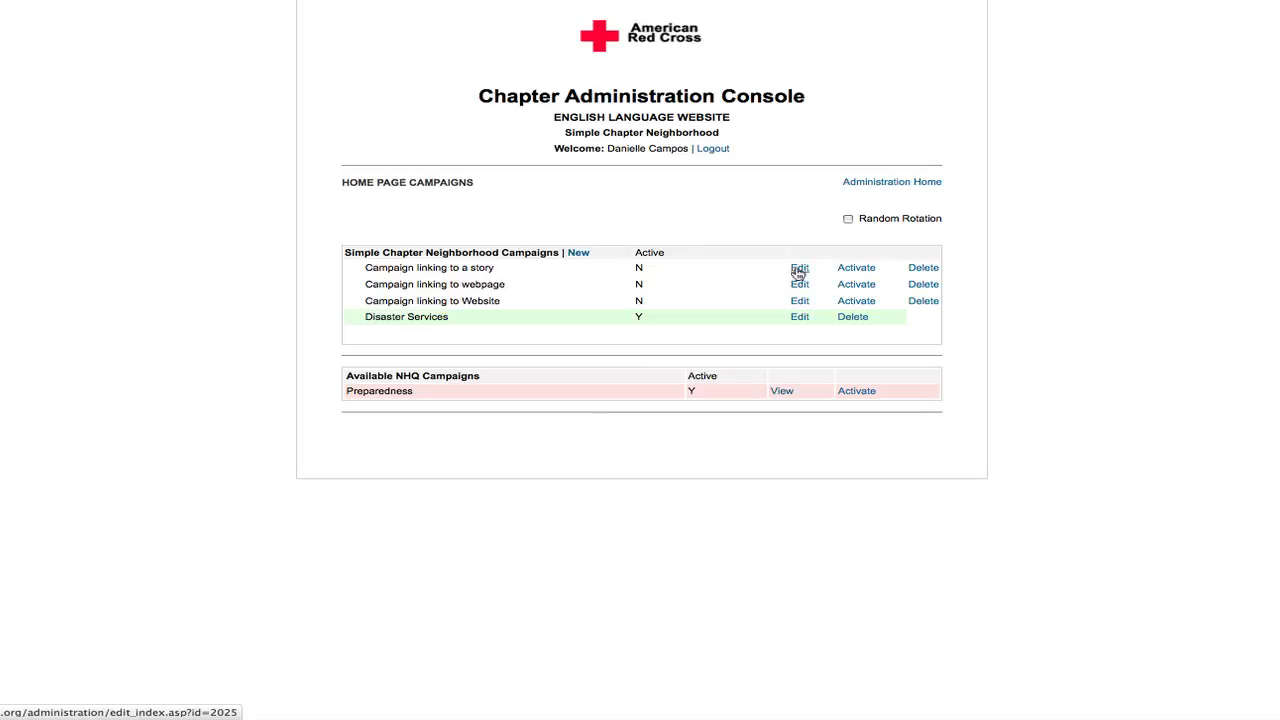
left_click(799, 287)
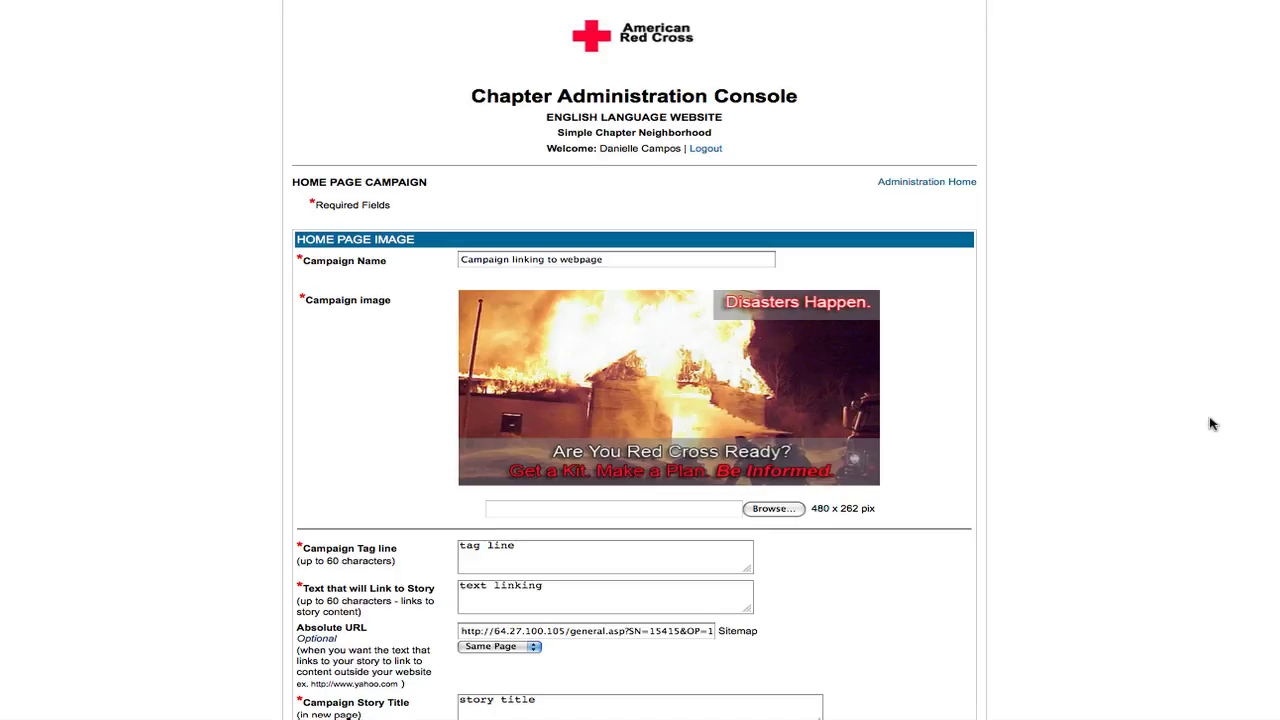
scroll(1213, 425, "down", 10)
scroll(635, 400, "down", 4)
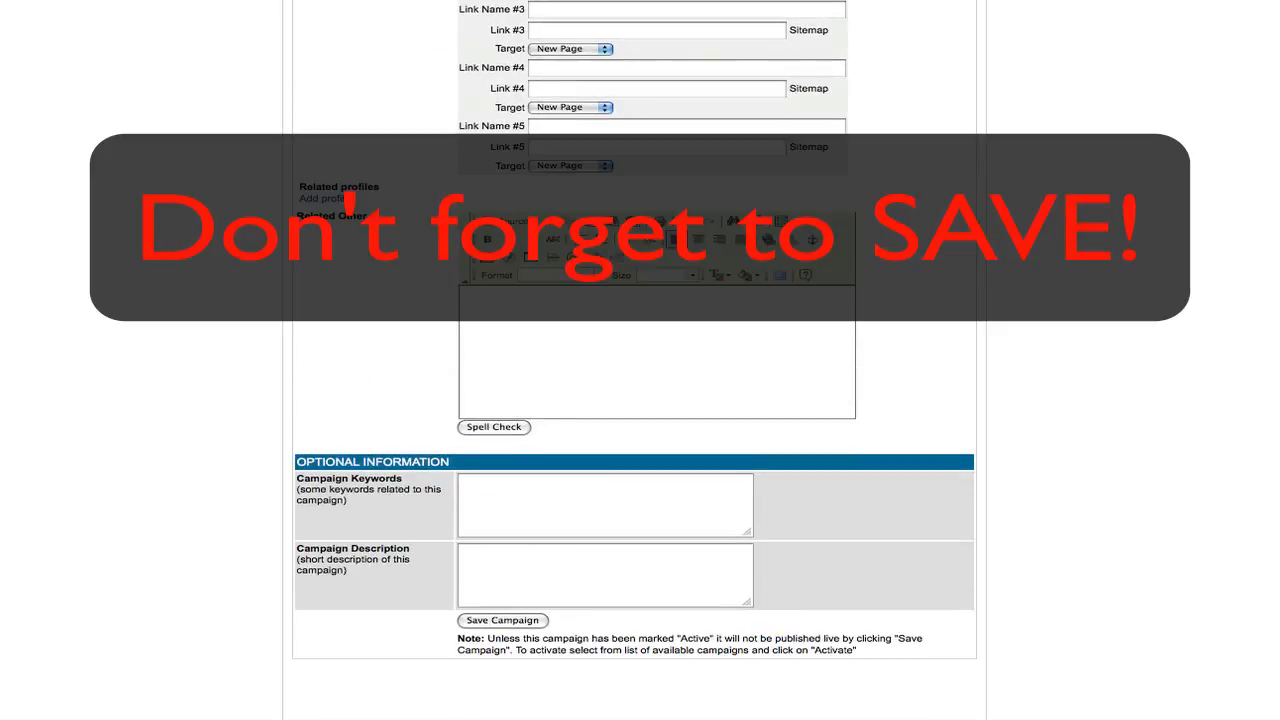
left_click(502, 621)
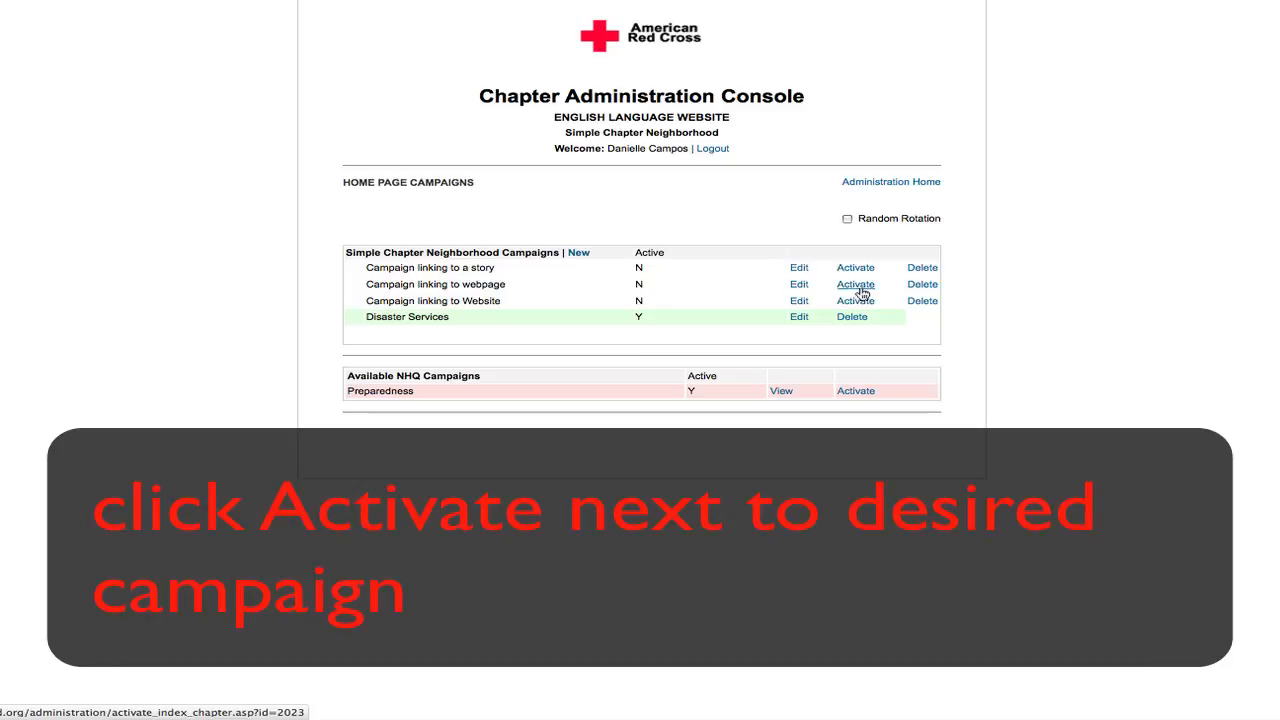
- Activate the "Campaign linking to webpage" campaign and return to the administration home page
left_click(862, 289)
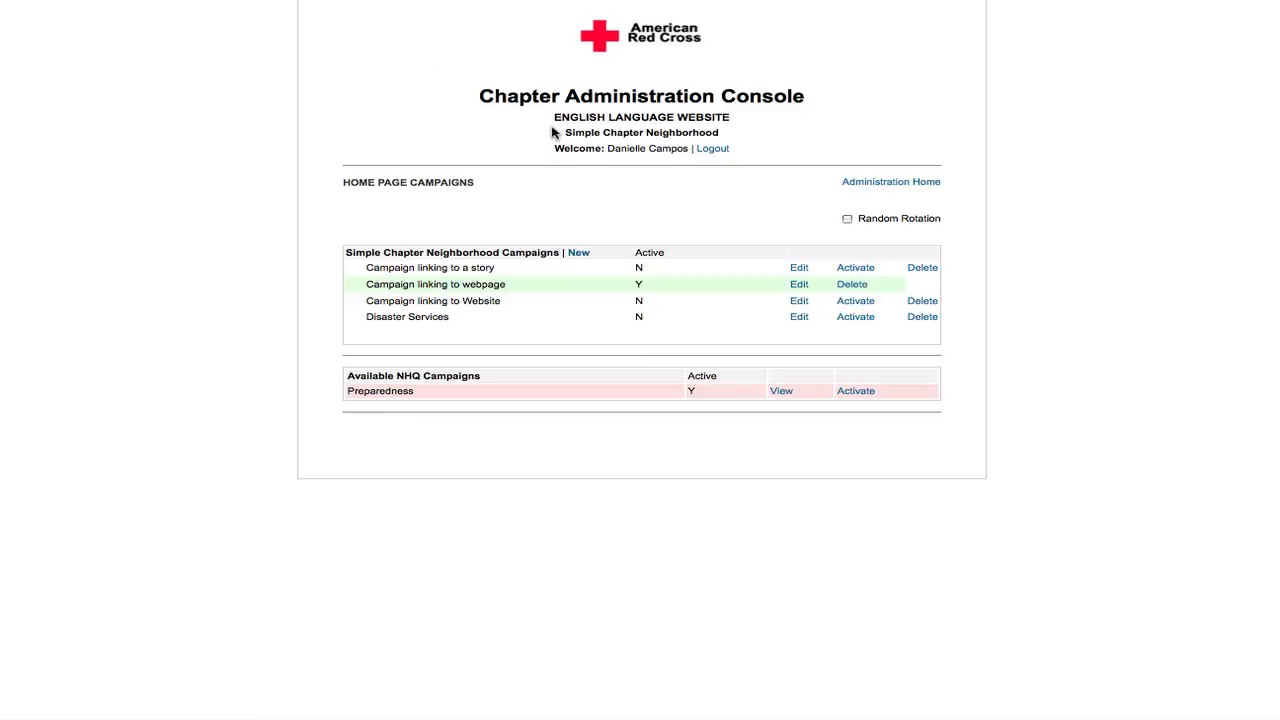
left_click(926, 183)
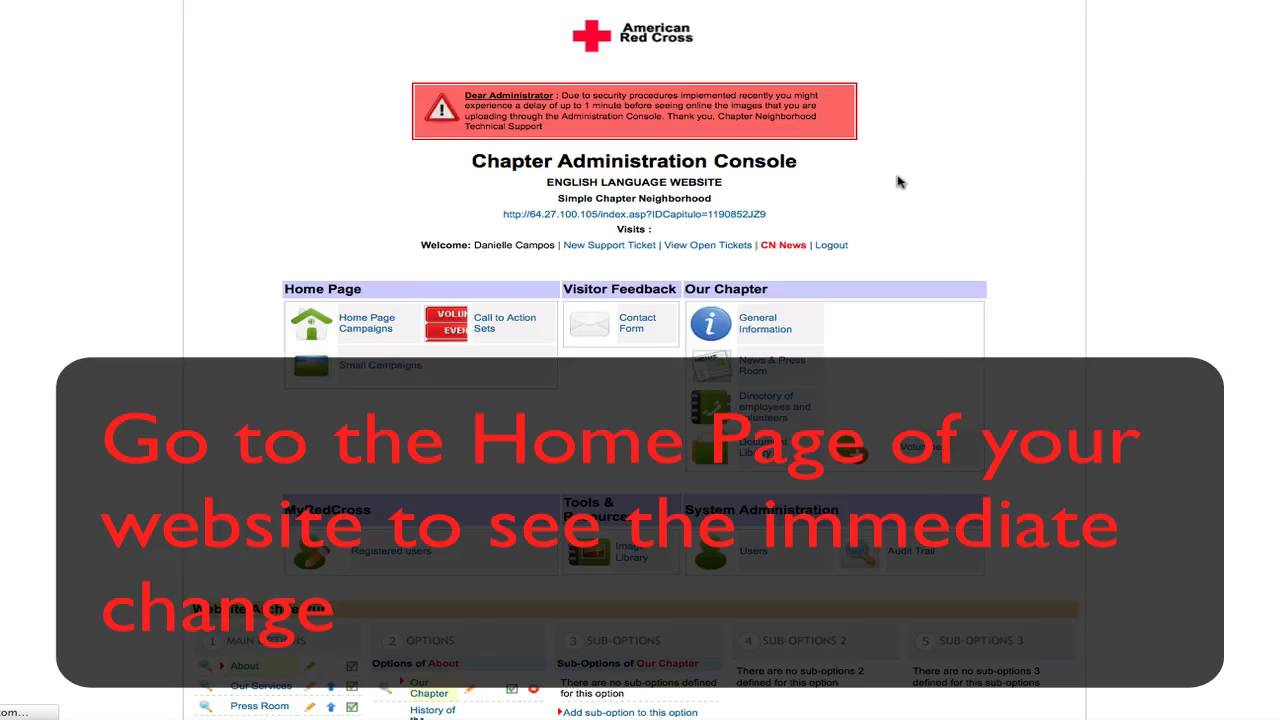
- Open the chapter's public website, follow the home page campaign image to its linked webpage, and return to the site's home page
left_click(708, 212)
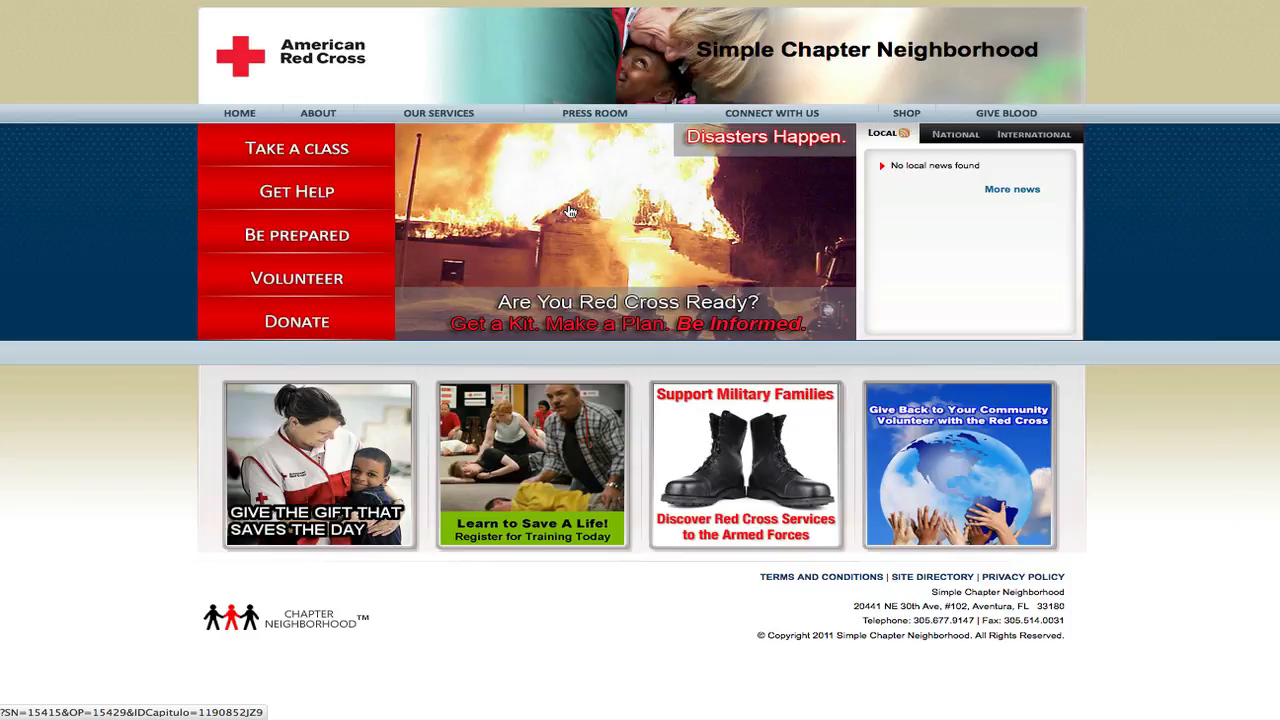
left_click(570, 211)
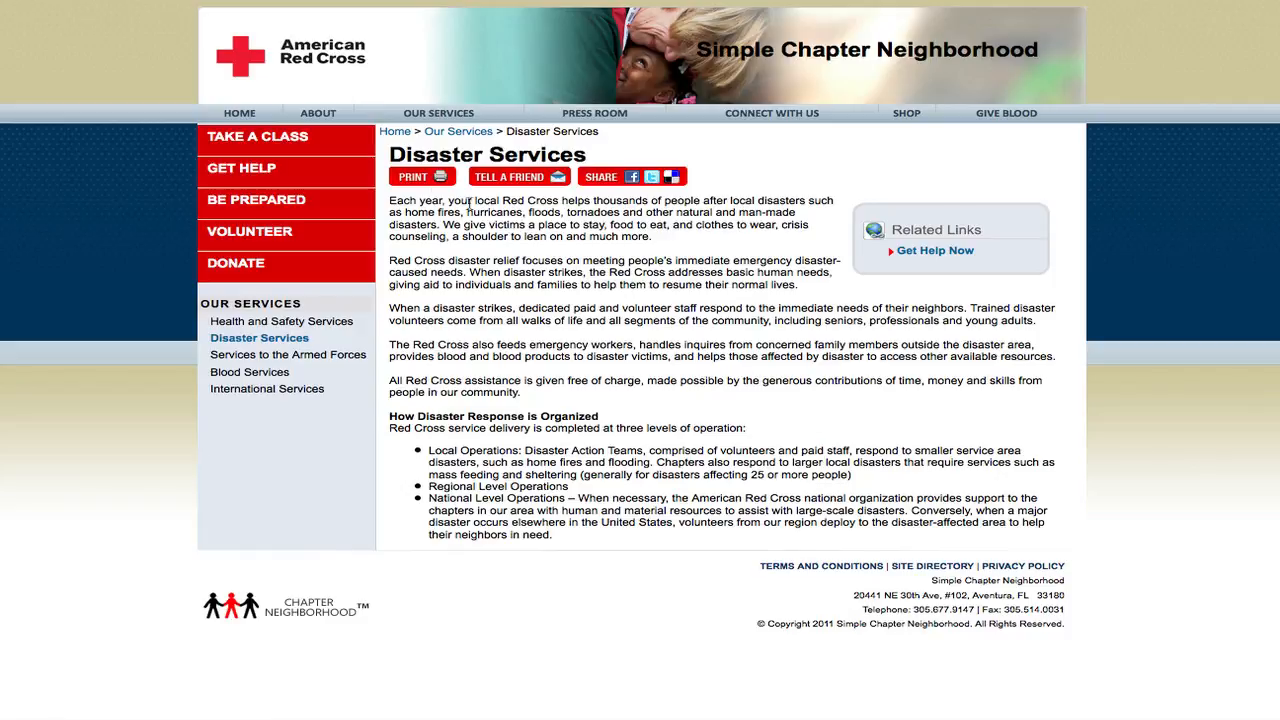
left_click(240, 114)
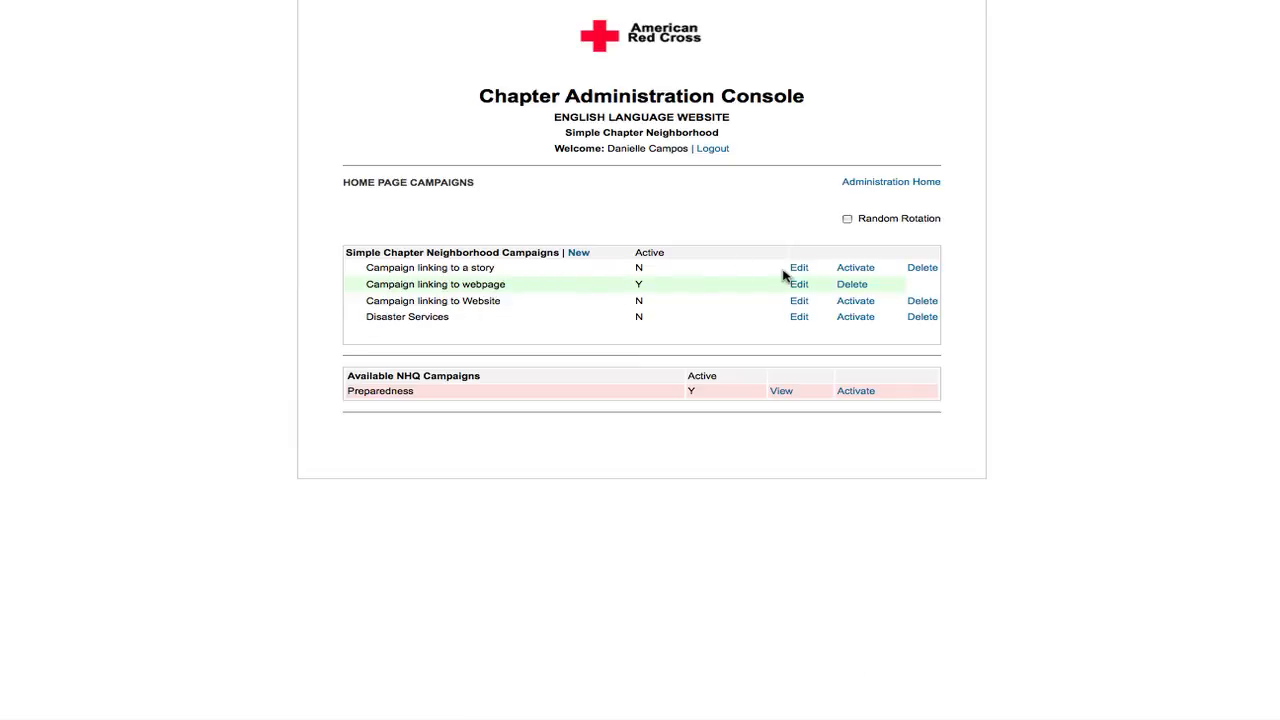
- Enable Random Rotation for the "Campaign linking to a story", "Campaign linking to webpage" and "Campaign linking to Website" campaigns, and save
left_click(847, 220)
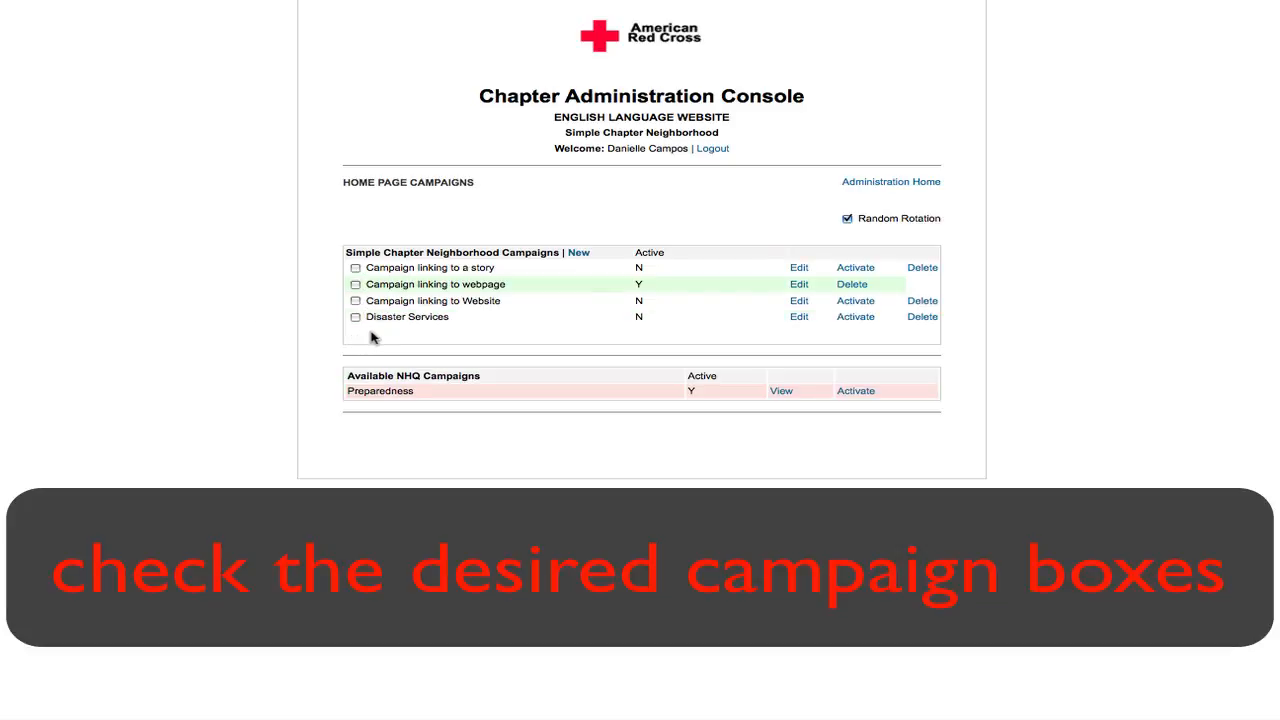
left_click(355, 268)
left_click(355, 284)
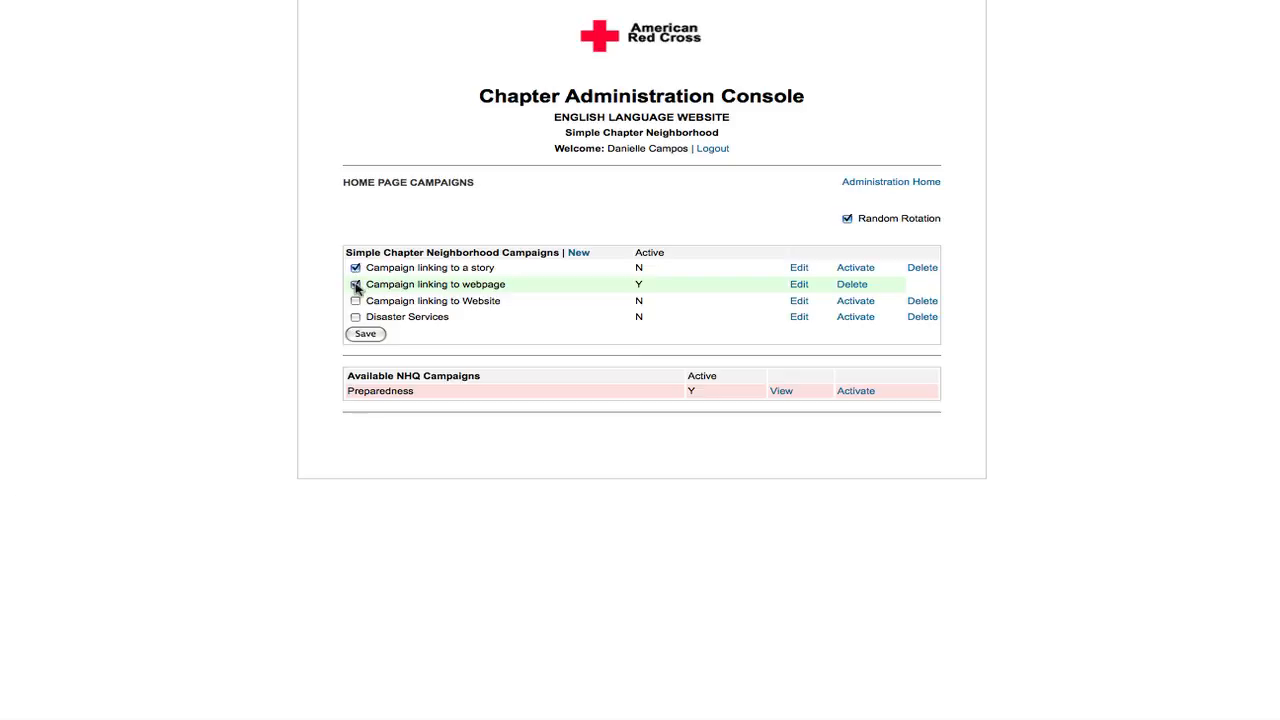
left_click(355, 300)
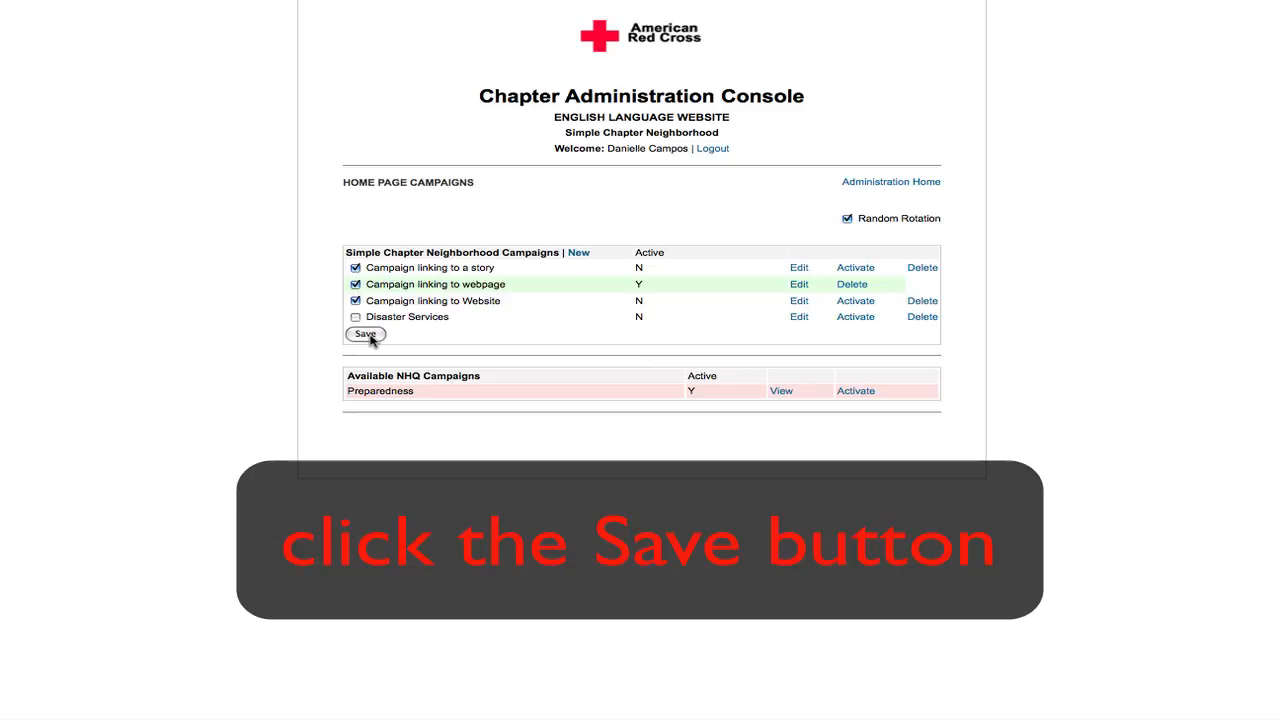
left_click(367, 335)
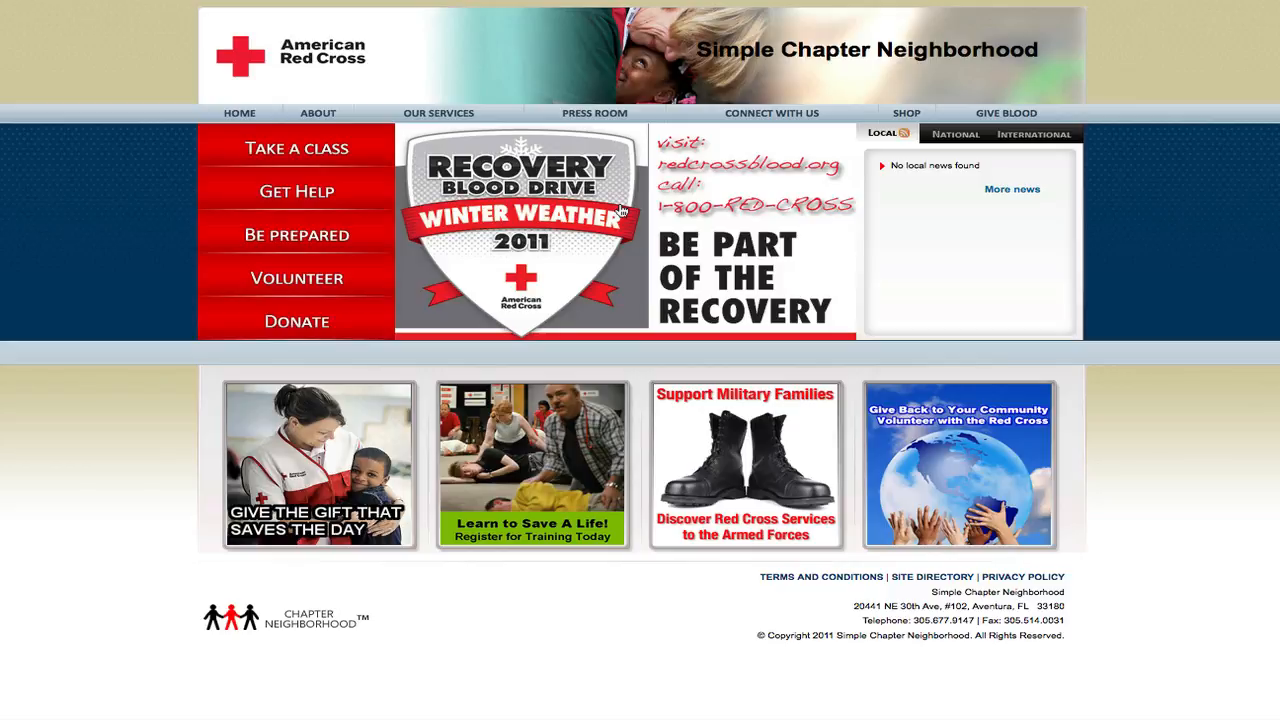
- Check the rotating campaign banners on the public home page, read through the linked story, and return to the home page
left_click(621, 209)
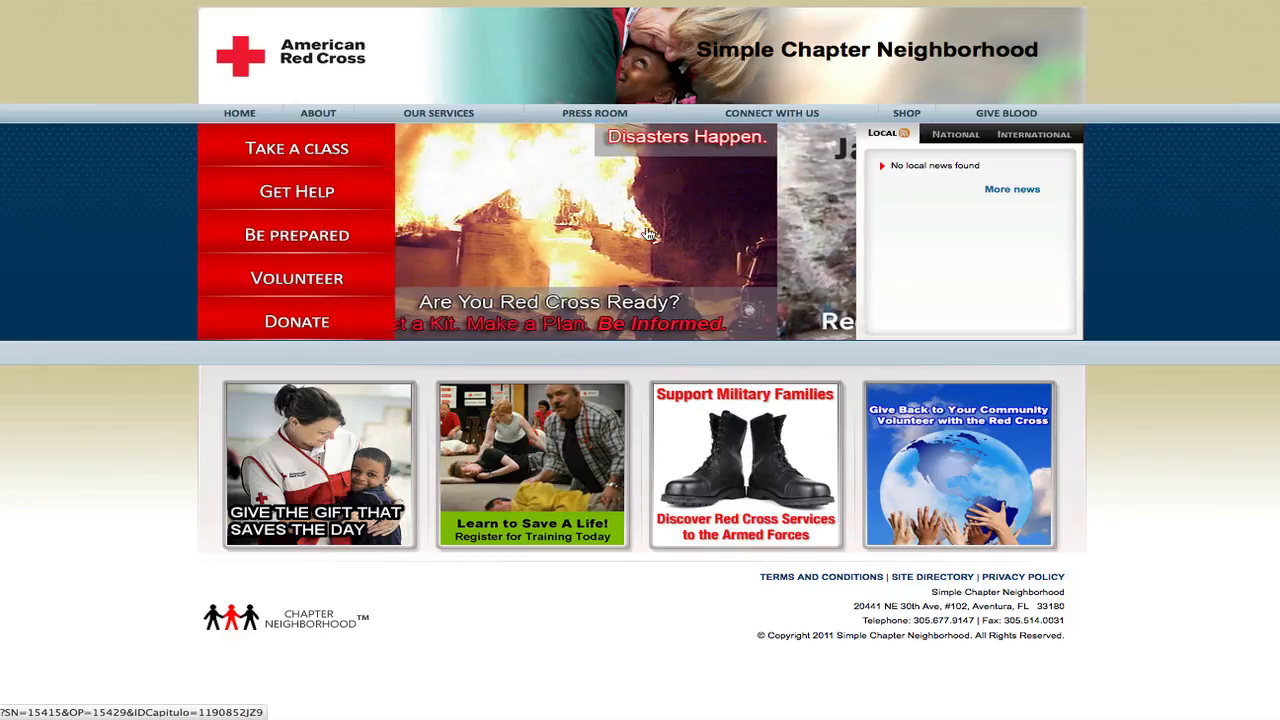
left_click(647, 236)
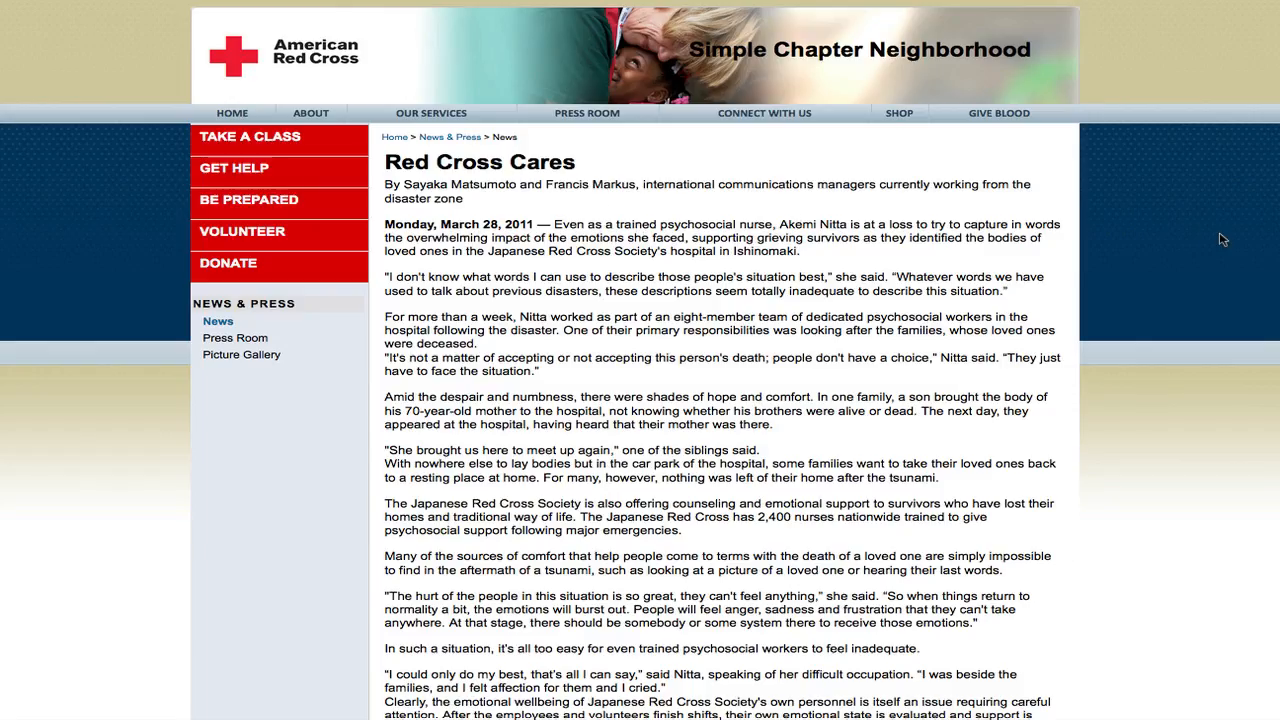
scroll(640, 400, "down", 5)
scroll(640, 400, "down", 2)
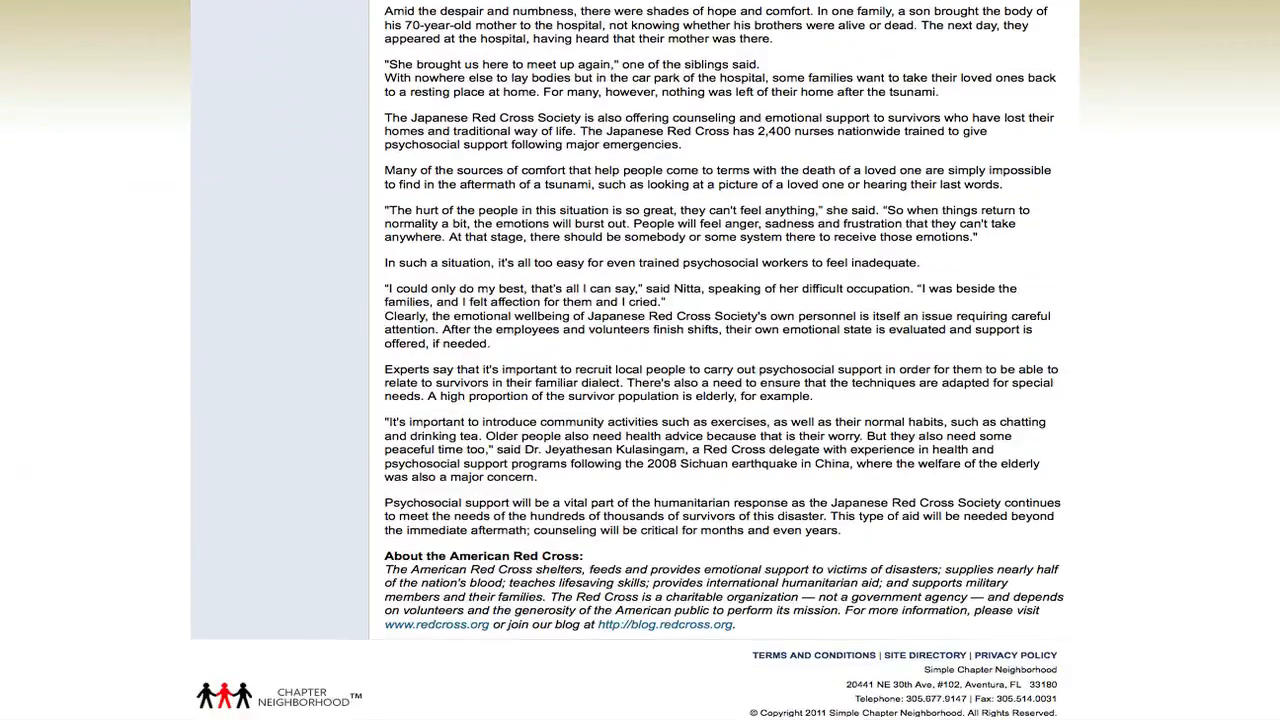
scroll(640, 400, "up", 6)
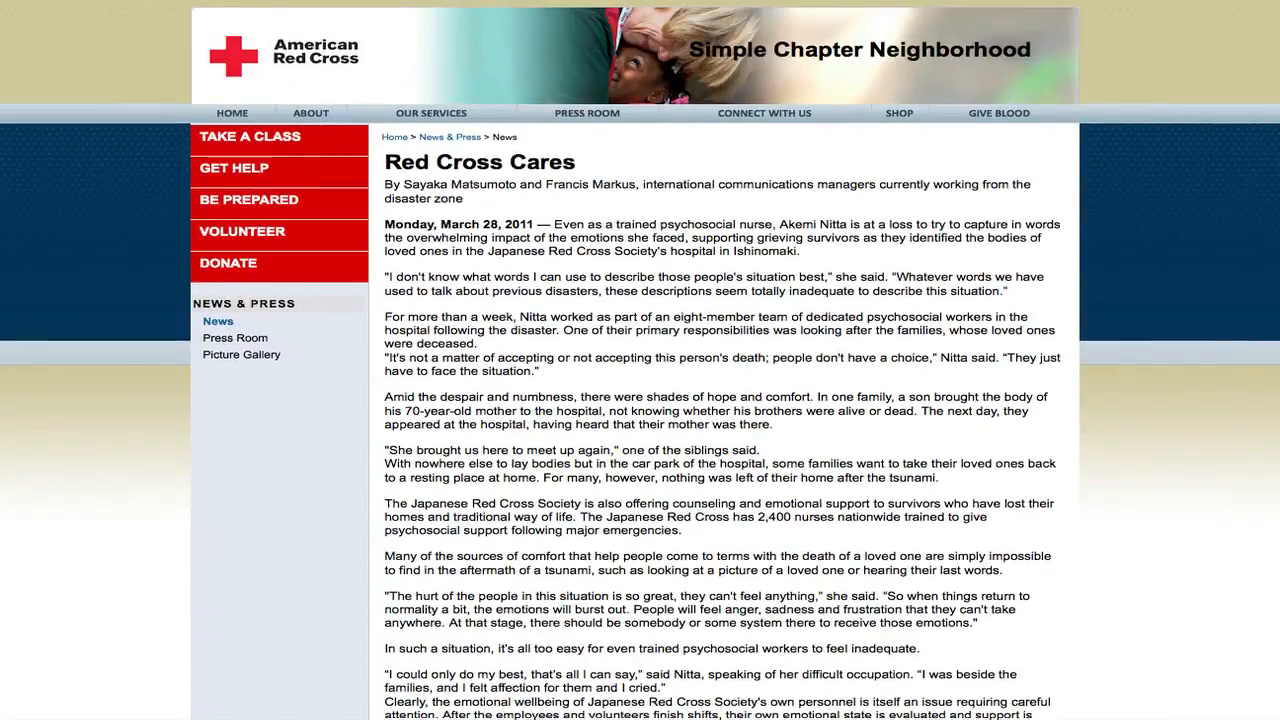
left_click(240, 113)
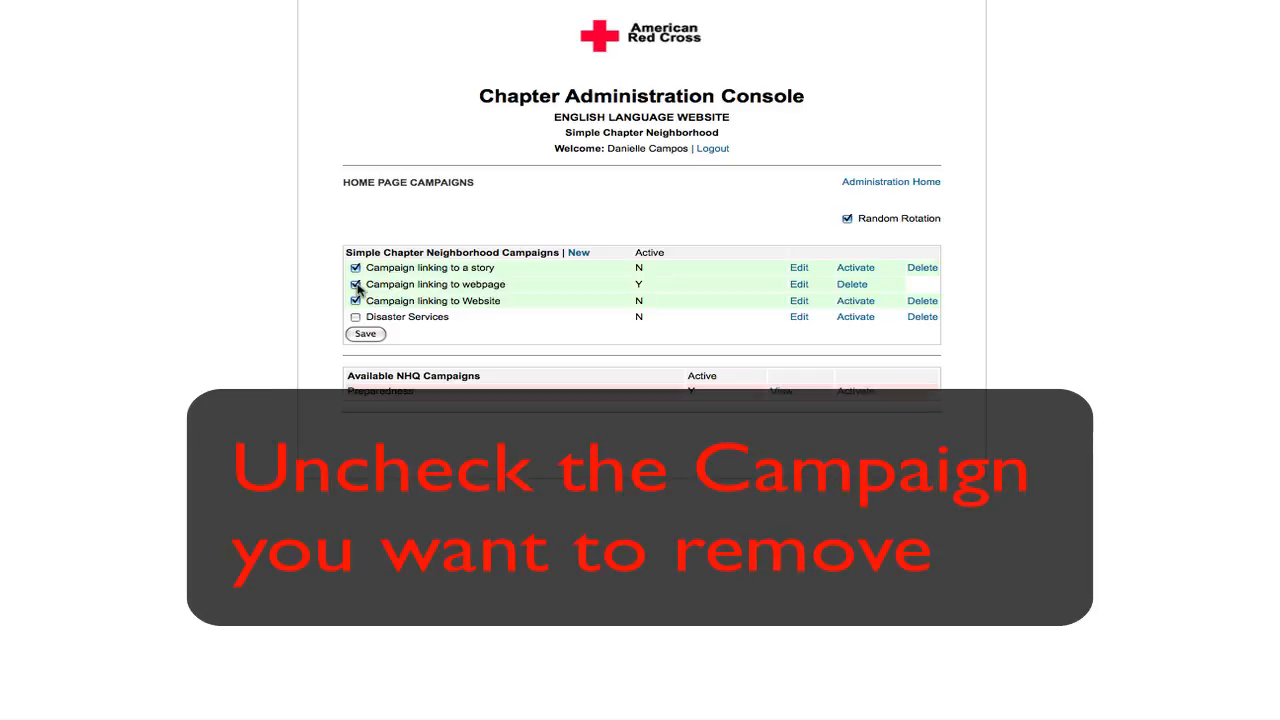
- Remove "Campaign linking to a story" from the random rotation, save the selection, and return to the administration home page
left_click(355, 268)
left_click(366, 336)
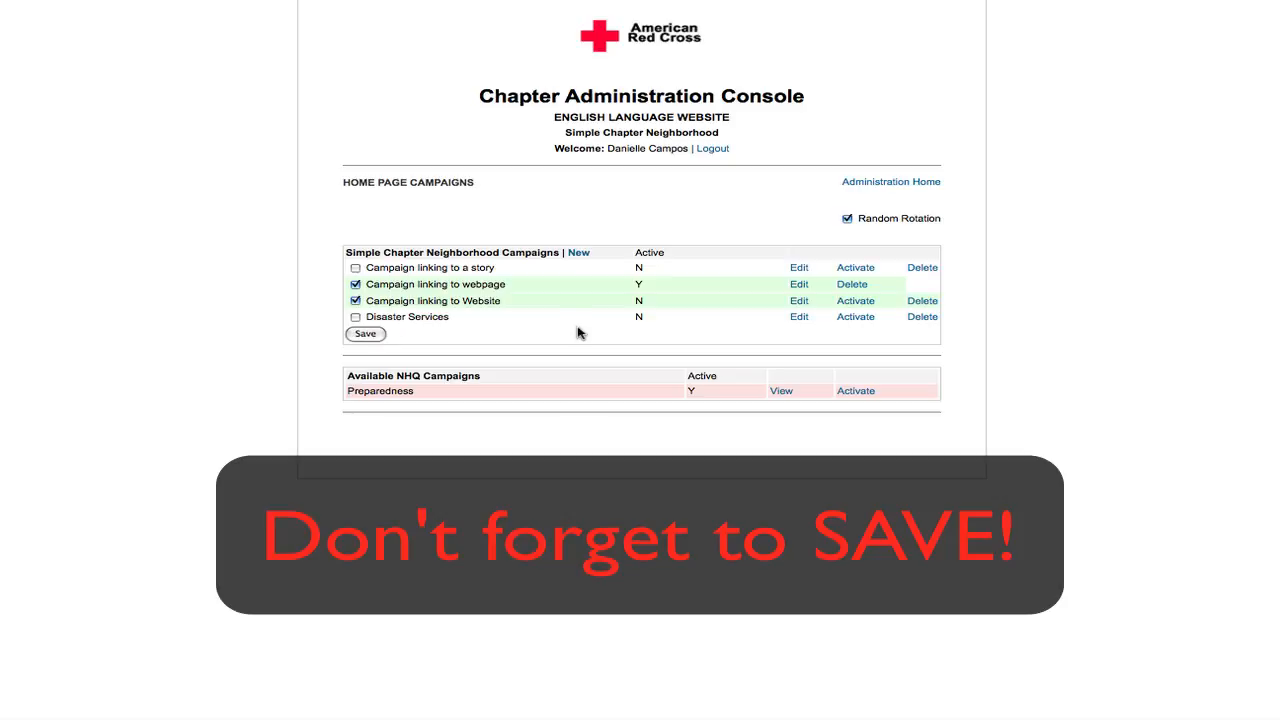
left_click(878, 189)
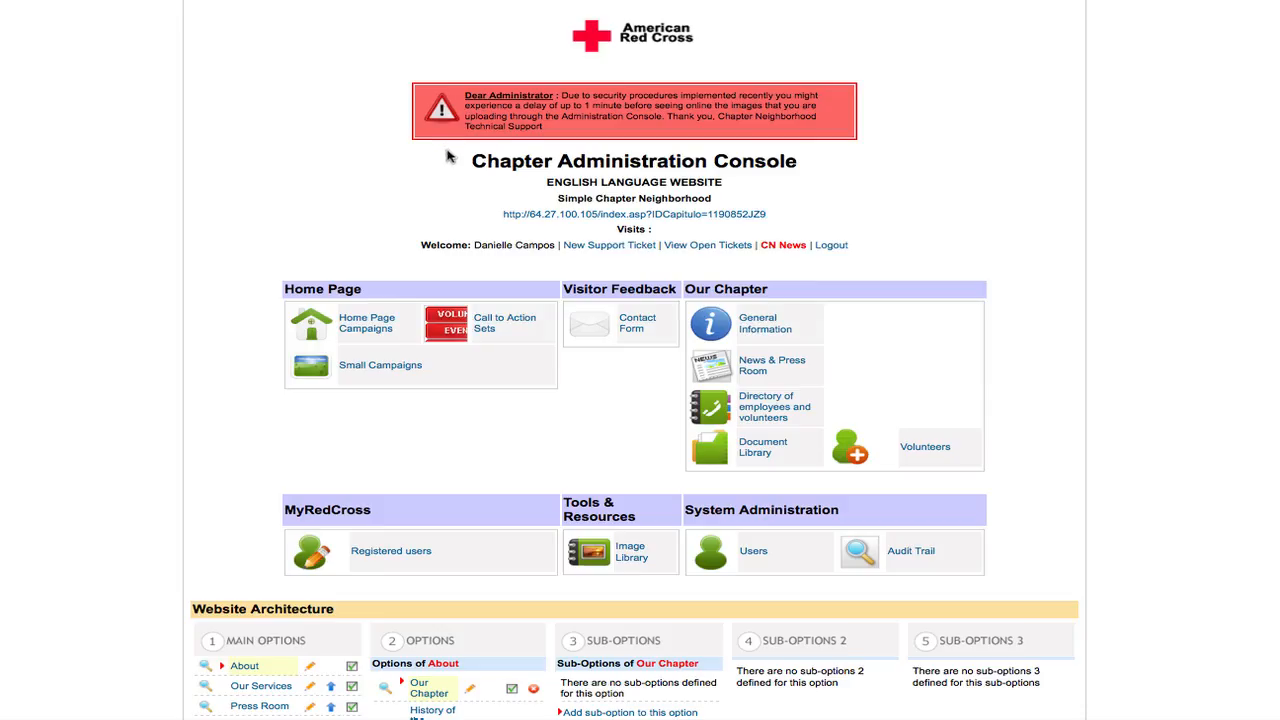
- Delete the "Campaign linking to a story" campaign from the home page campaigns and return to the administration home page
left_click(367, 330)
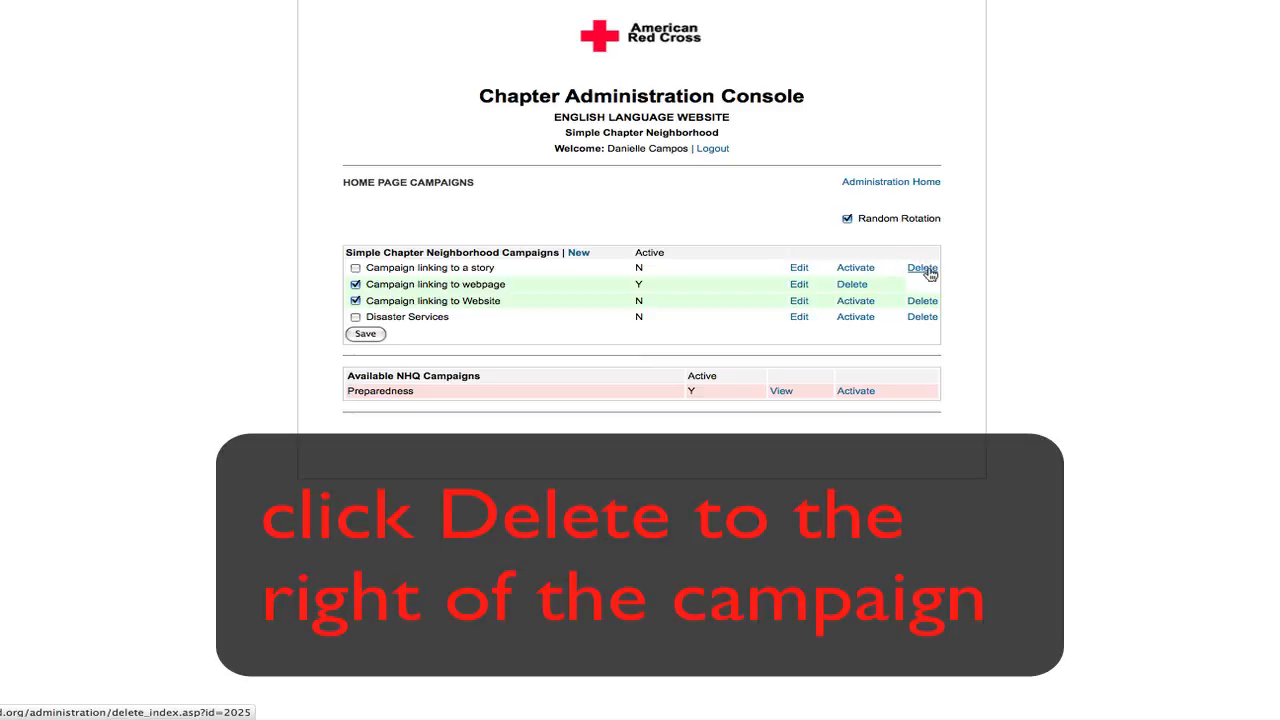
left_click(927, 270)
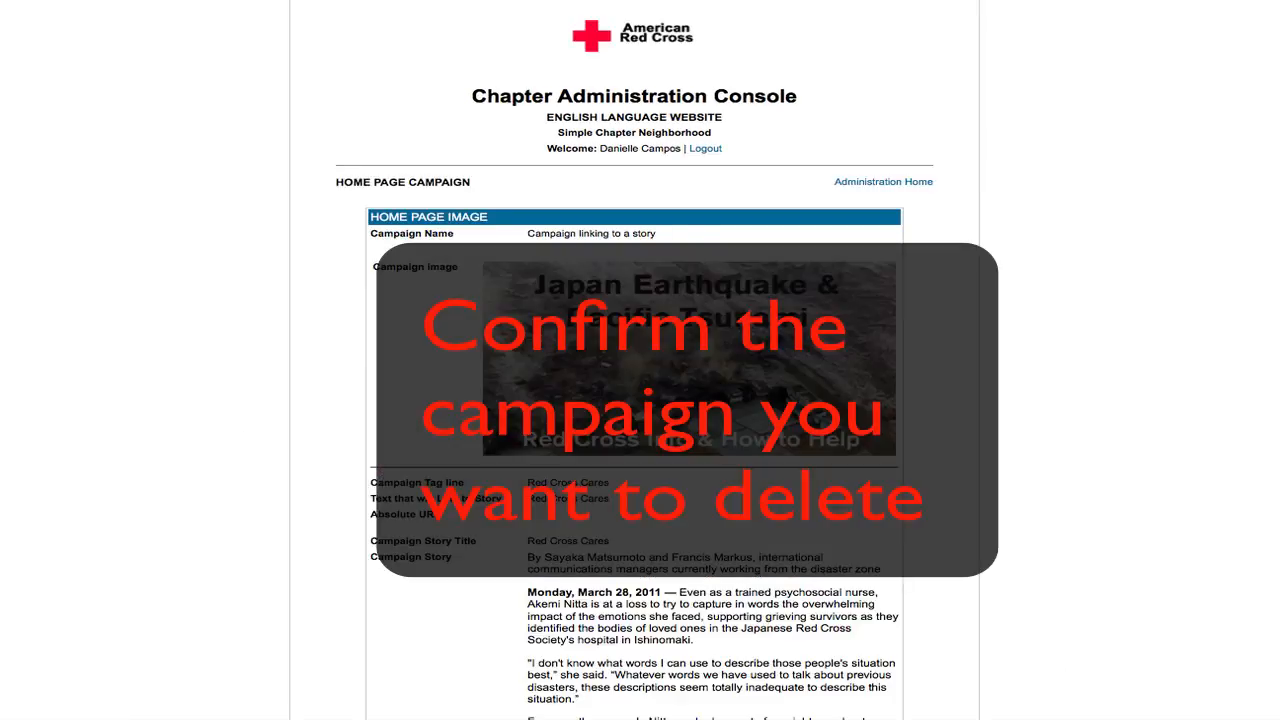
scroll(1192, 274, "down", 5)
scroll(635, 360, "down", 8)
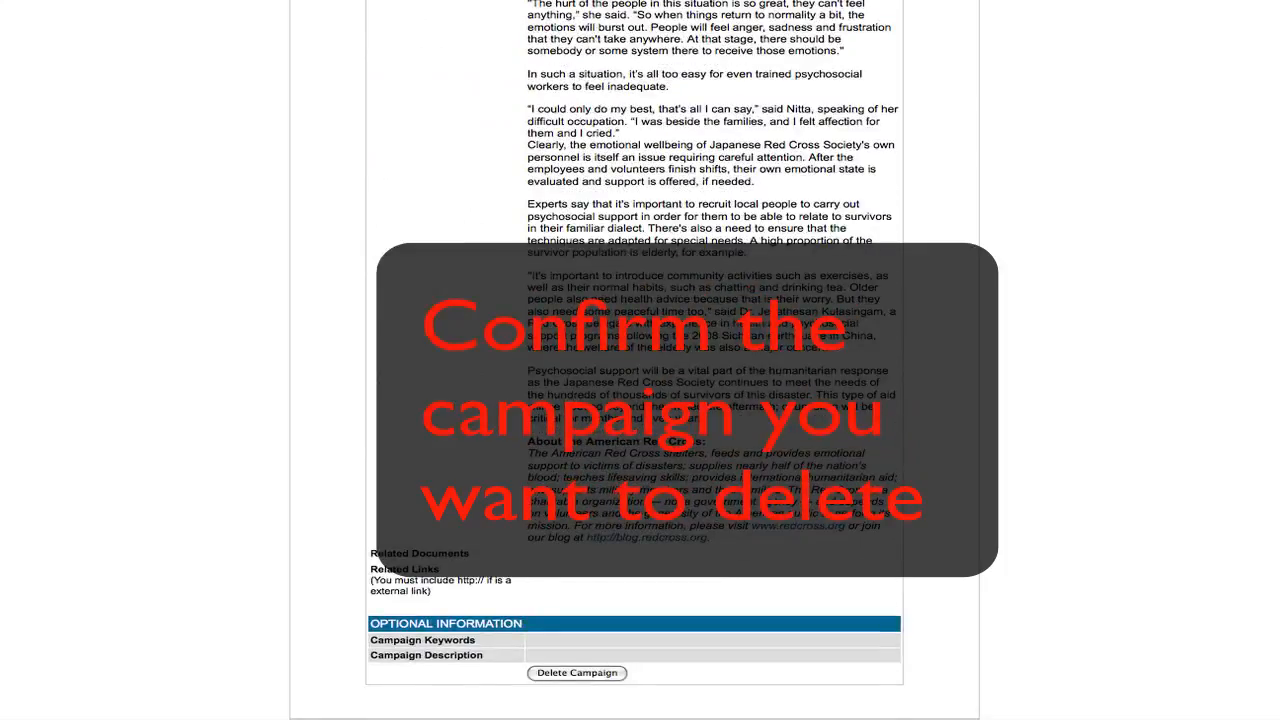
left_click(577, 673)
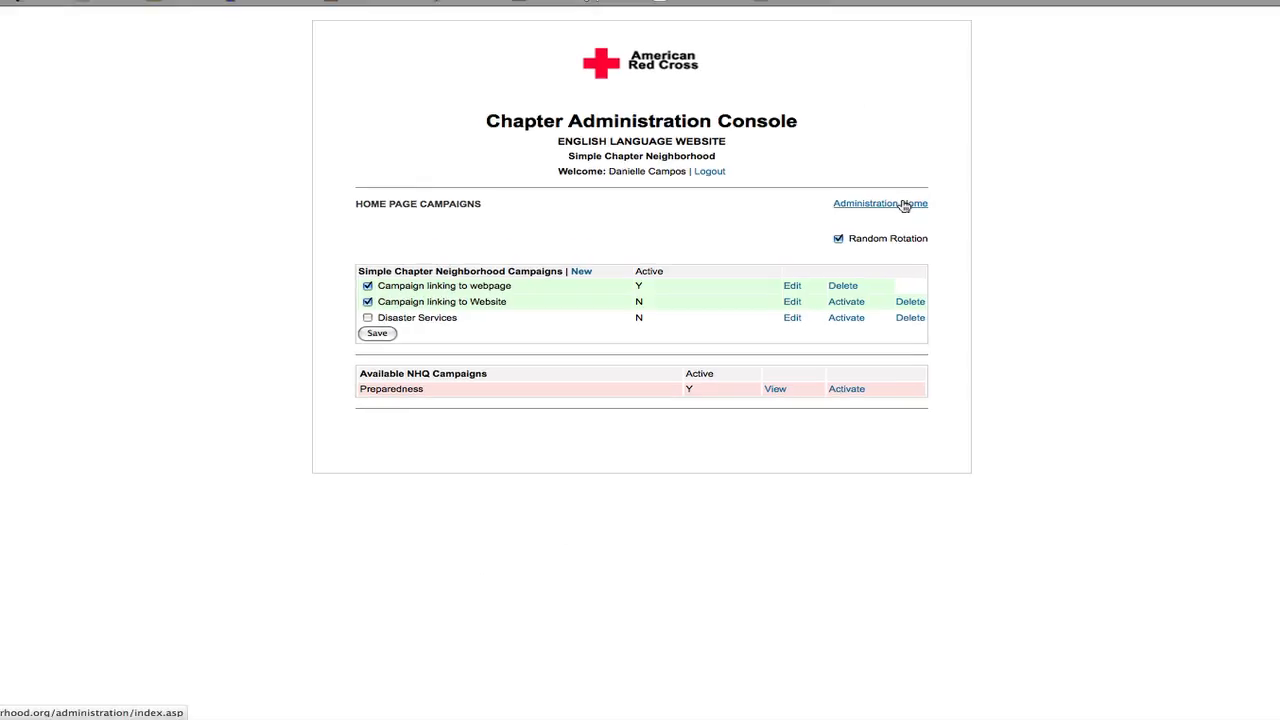
left_click(905, 204)
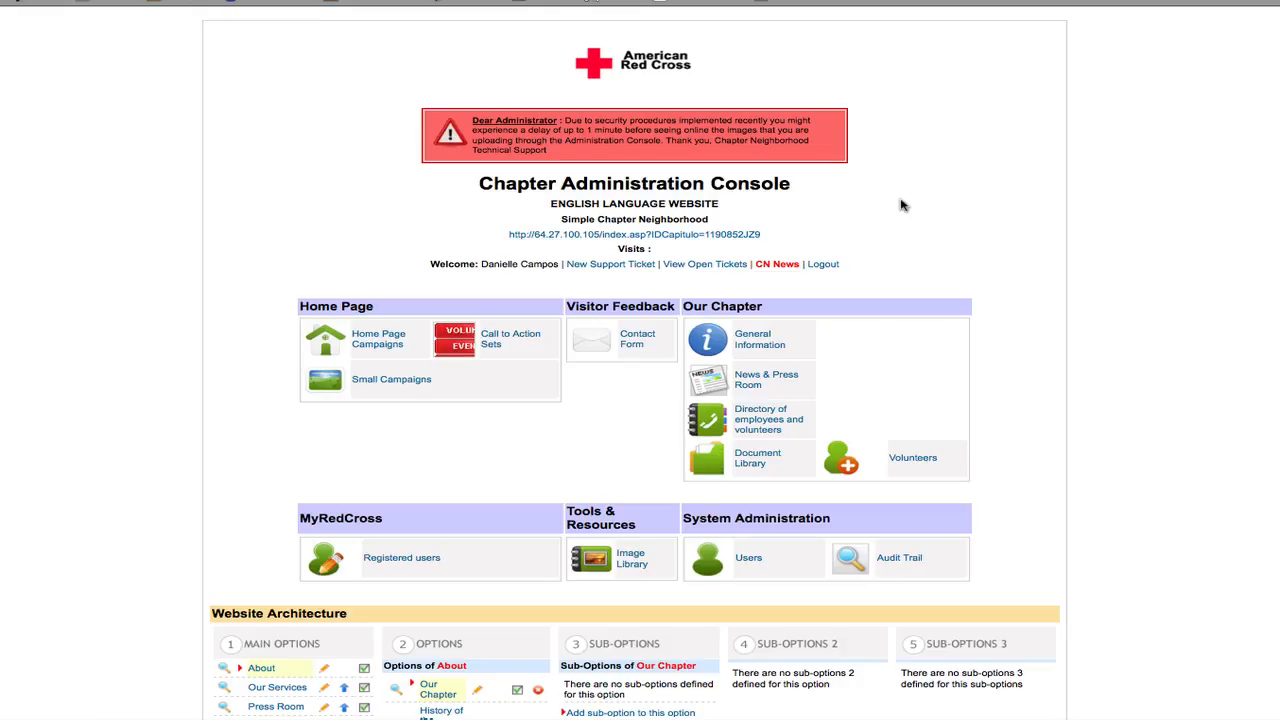